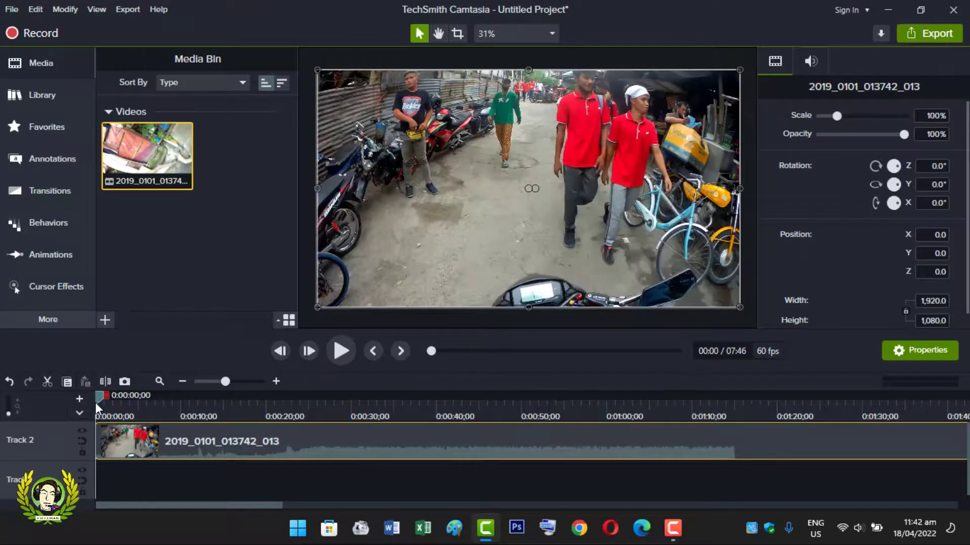
- Play the video and split the clip at 0:00:04;26
click(341, 350)
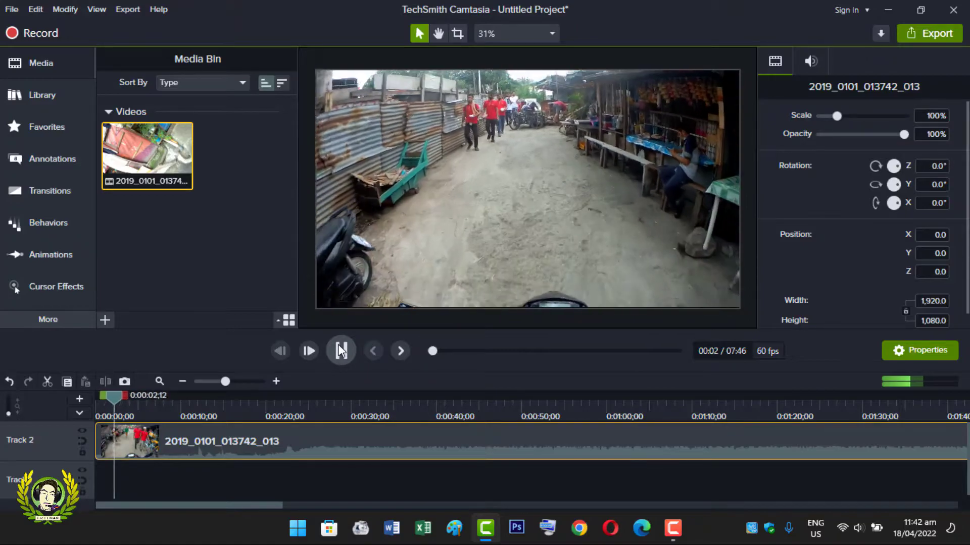
click(339, 349)
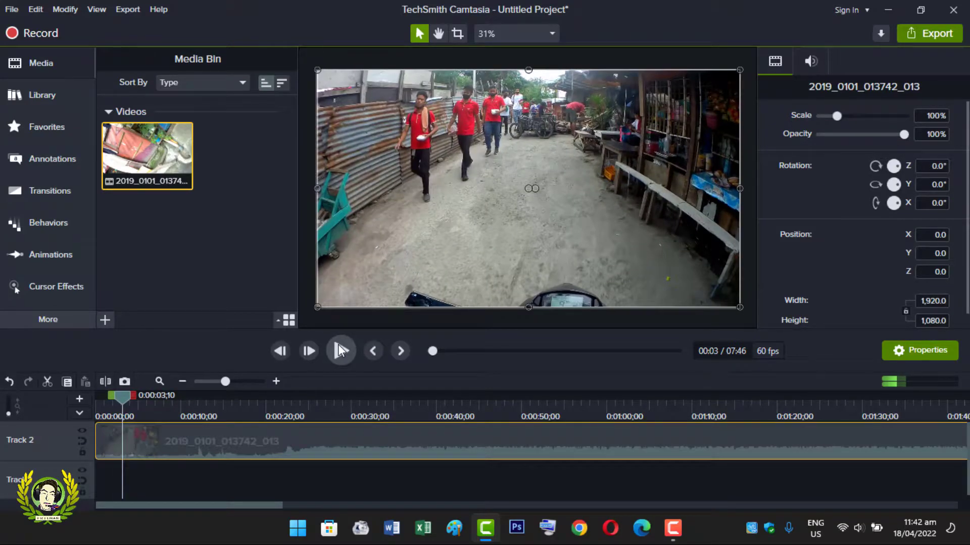
click(338, 344)
click(329, 360)
click(102, 381)
- Delete the footage after the split and return the playhead to the start of the remaining clip
click(234, 456)
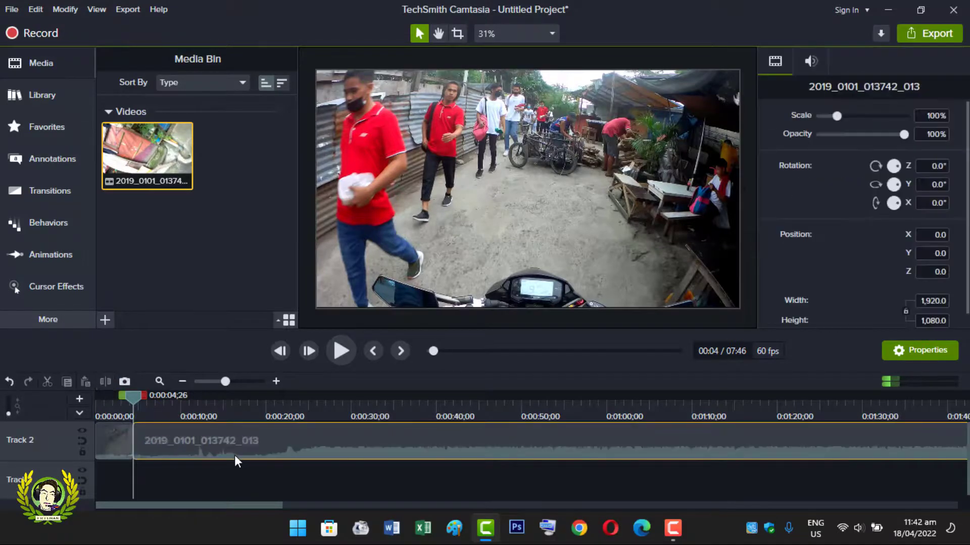
right_click(234, 455)
click(380, 125)
drag(227, 381, 105, 408)
click(210, 401)
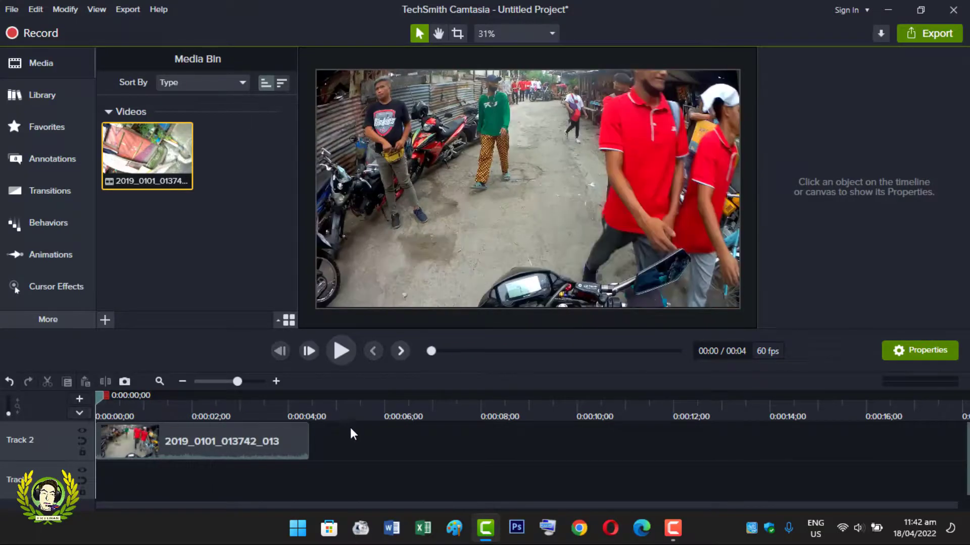
- Add a Custom animation to the clip, ending at 0:00:01;12
drag(244, 384, 269, 384)
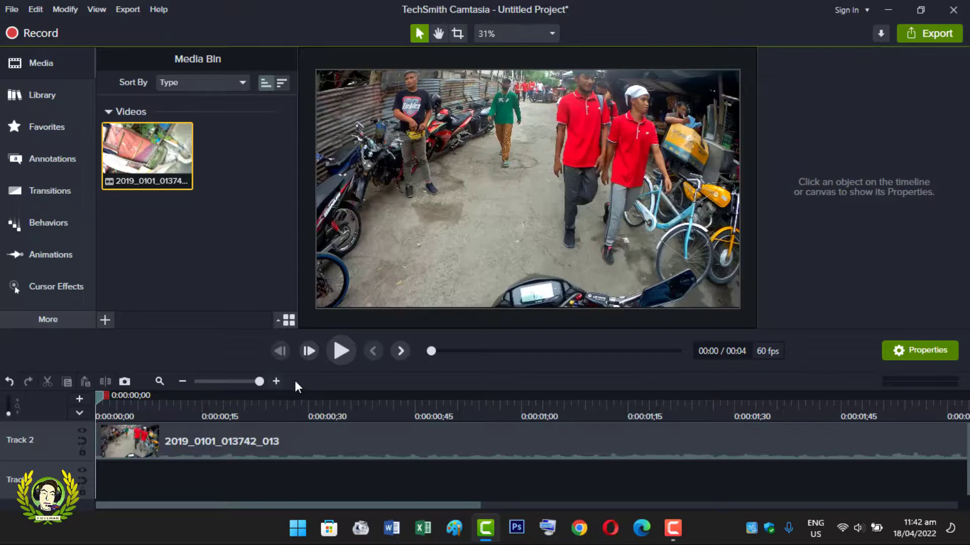
click(351, 350)
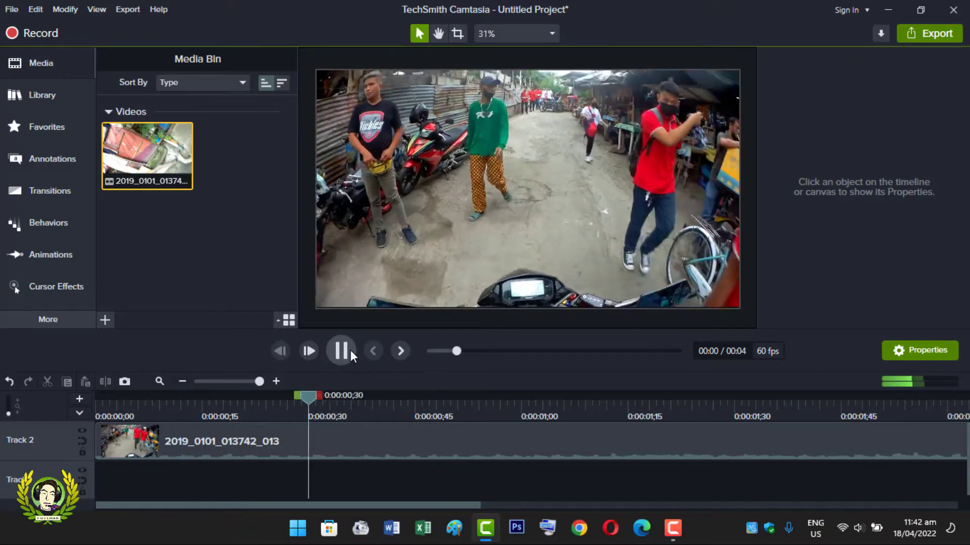
click(350, 350)
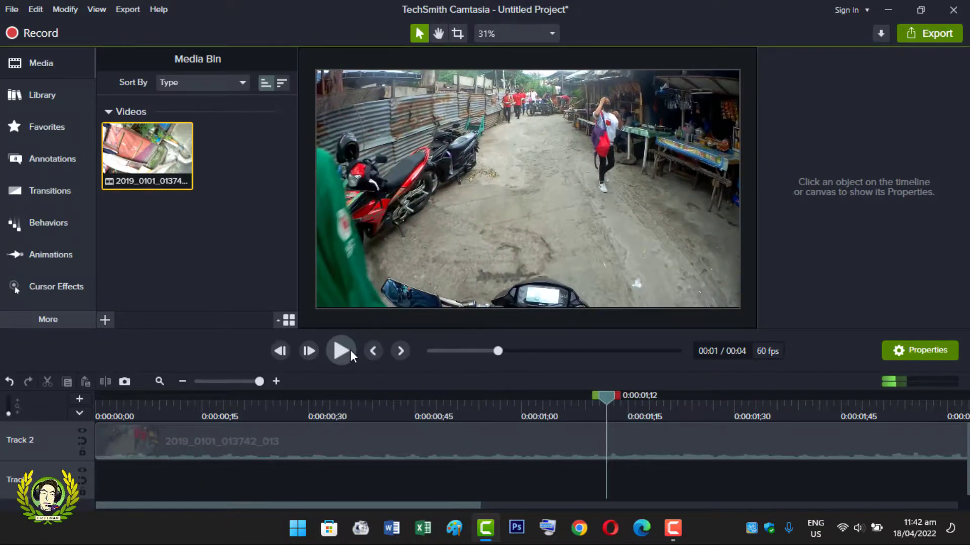
click(354, 447)
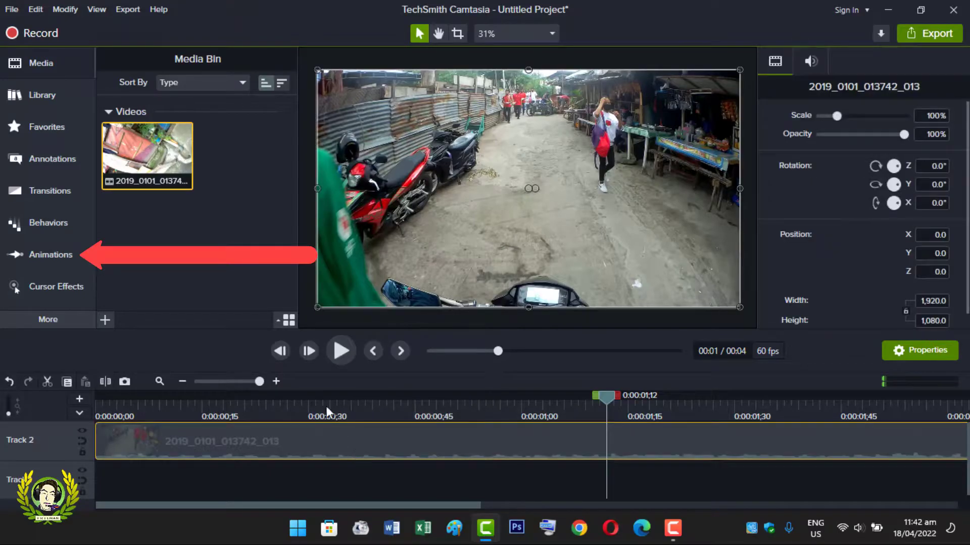
click(62, 257)
click(247, 58)
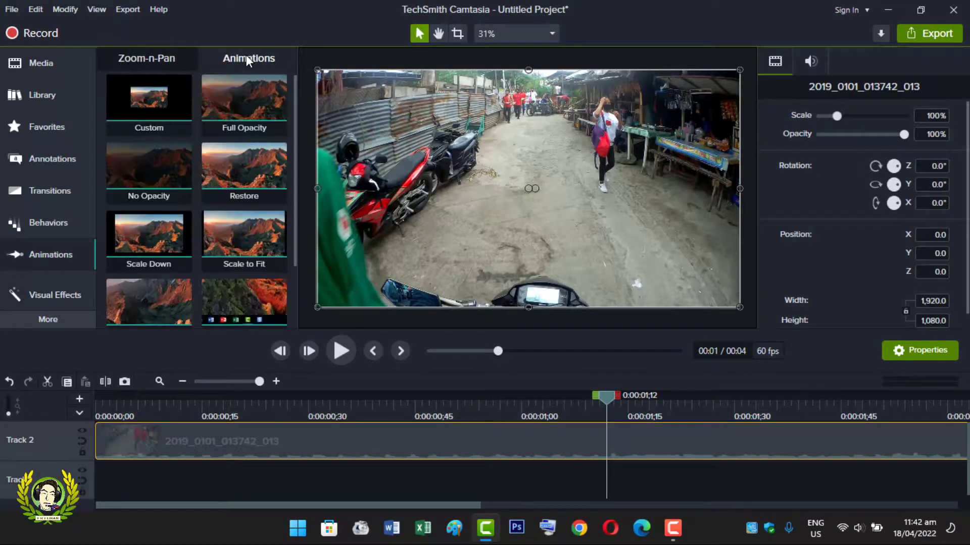
drag(149, 104, 599, 453)
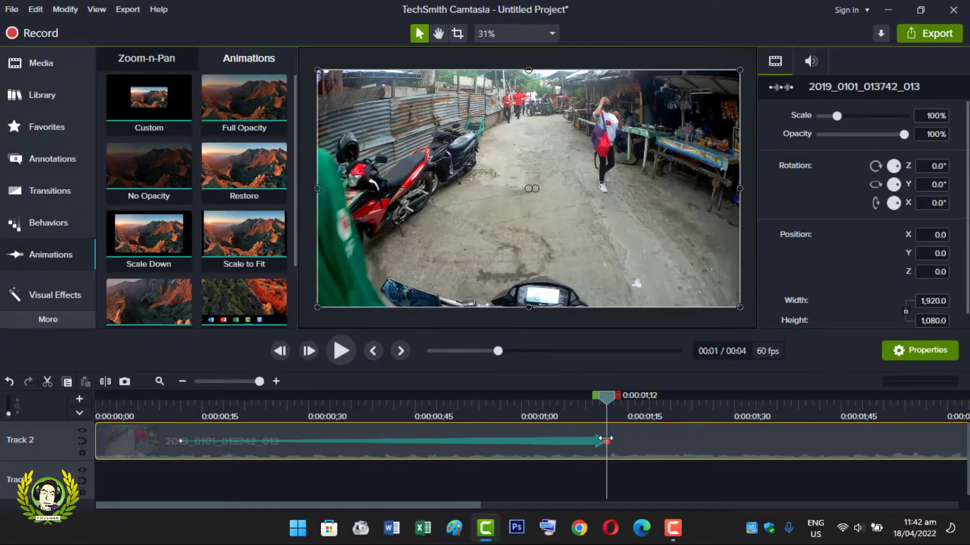
- Enlarge the video at the end of the animation to about 191.7% scale and reposition it to about X -86.7, Y -404.8
click(606, 438)
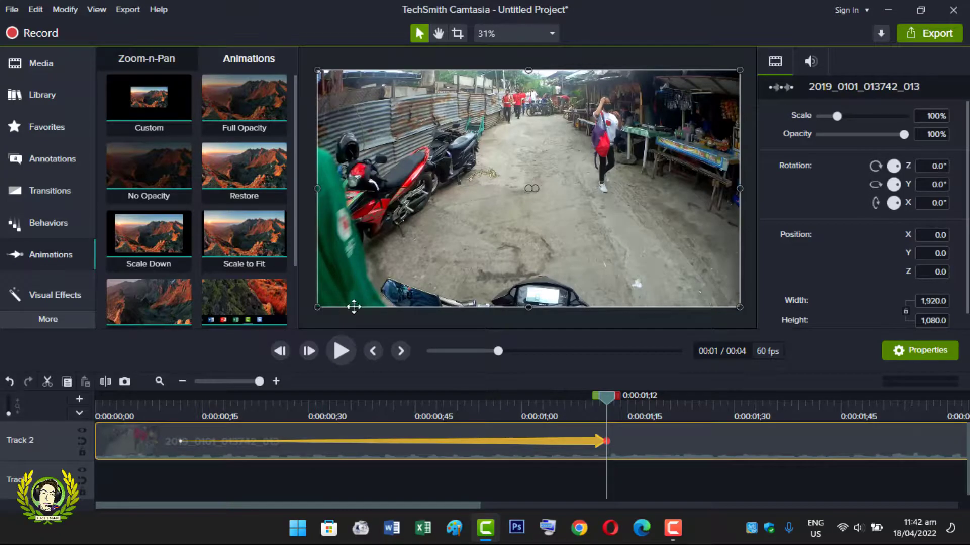
drag(318, 307, 3, 526)
drag(576, 258, 746, 232)
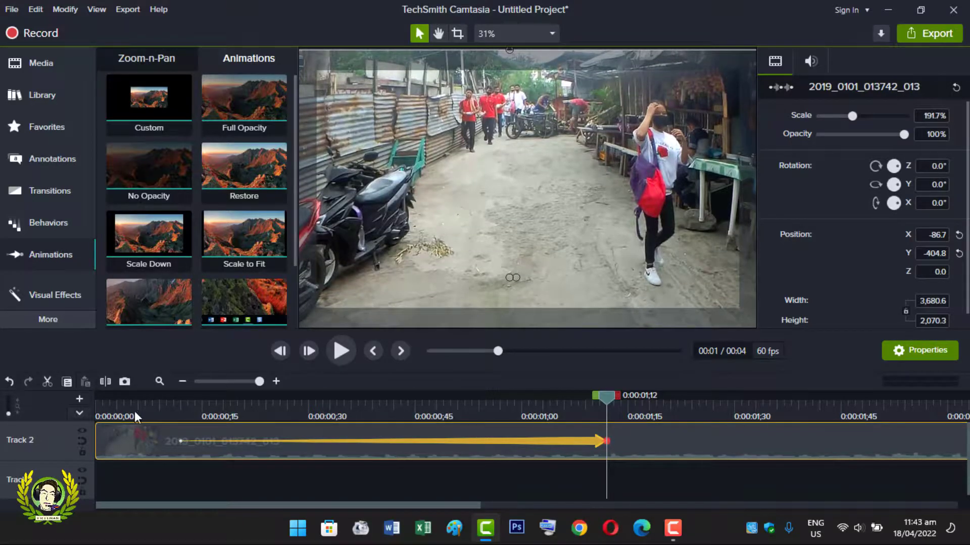
- Play back the zoom animation from near the start of the clip
click(162, 404)
click(341, 351)
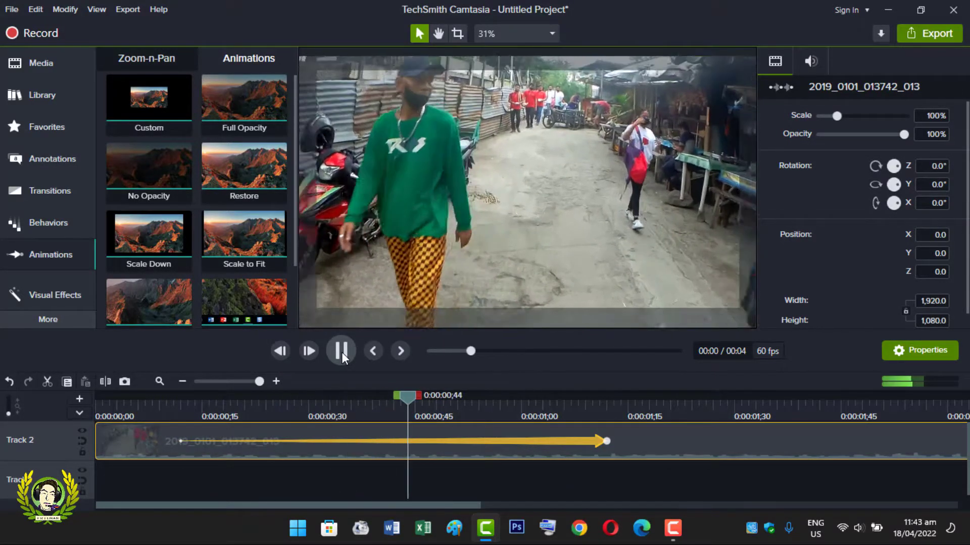
click(342, 352)
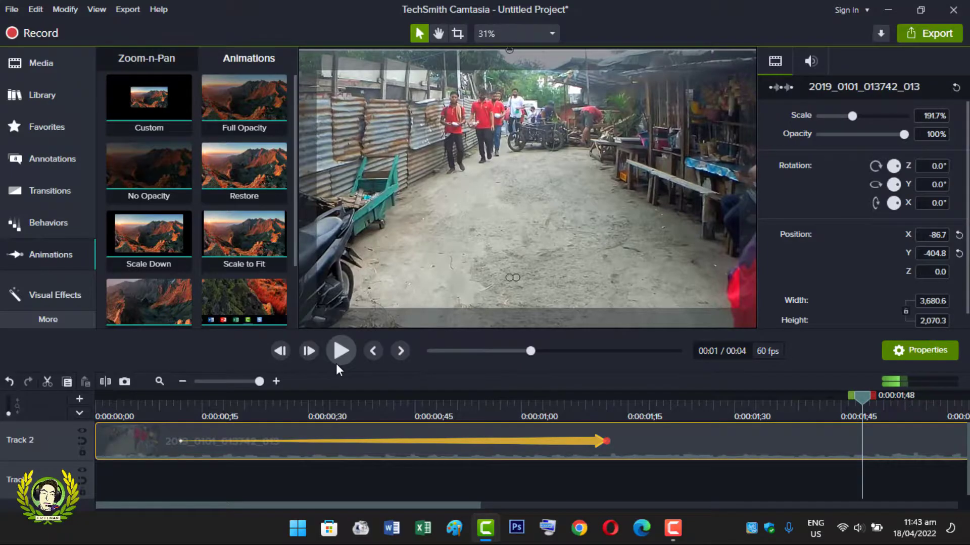
- Split the clip just after the animation at 0:00:01;13 and move the second piece to the empty track below
drag(263, 402, 621, 446)
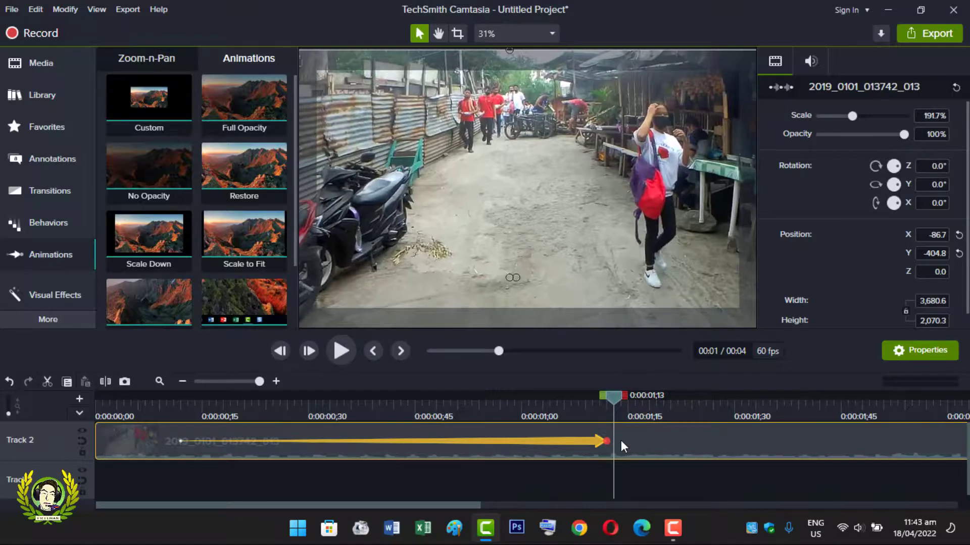
click(104, 383)
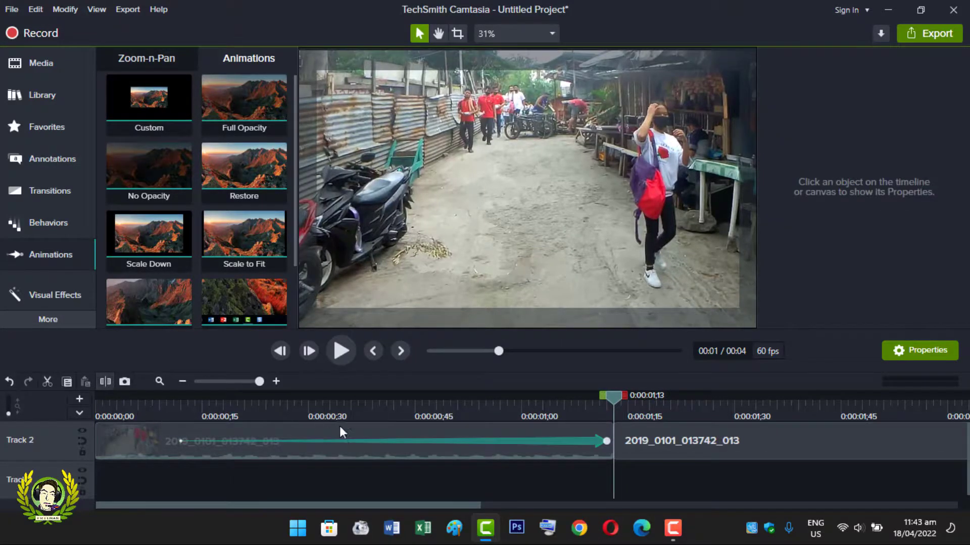
click(373, 395)
drag(748, 457, 754, 489)
- Add Clip Speed to the first piece and set its speed to 0.20x
click(497, 457)
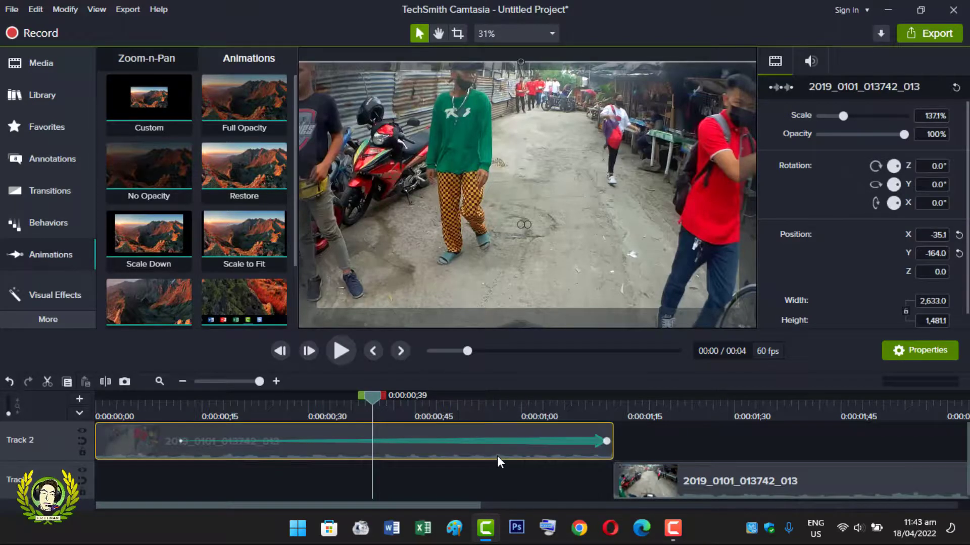
right_click(497, 456)
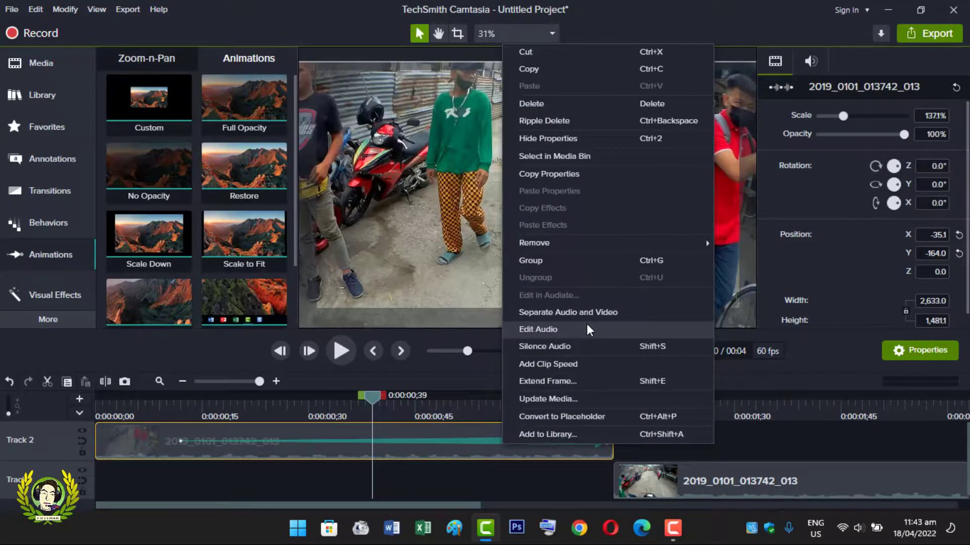
click(585, 367)
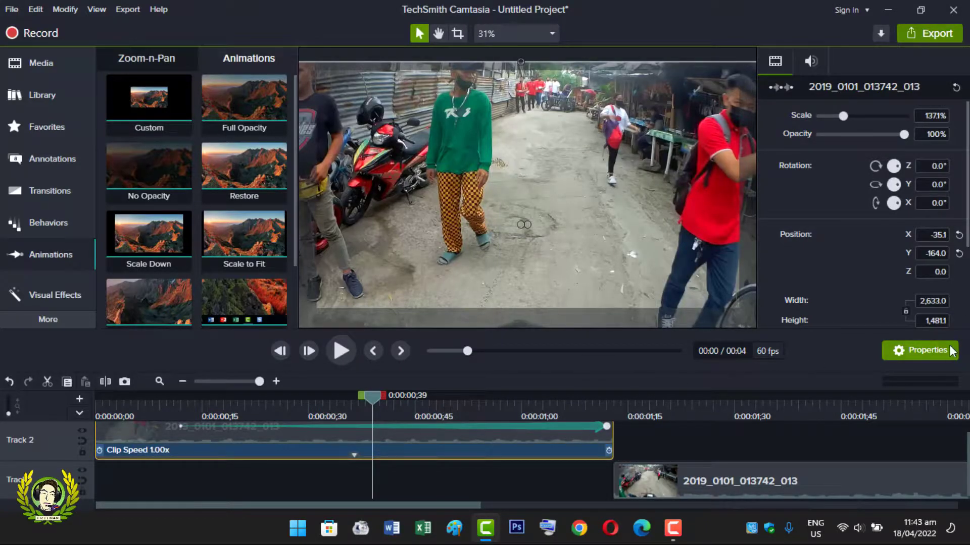
scroll(934, 266, down, 3)
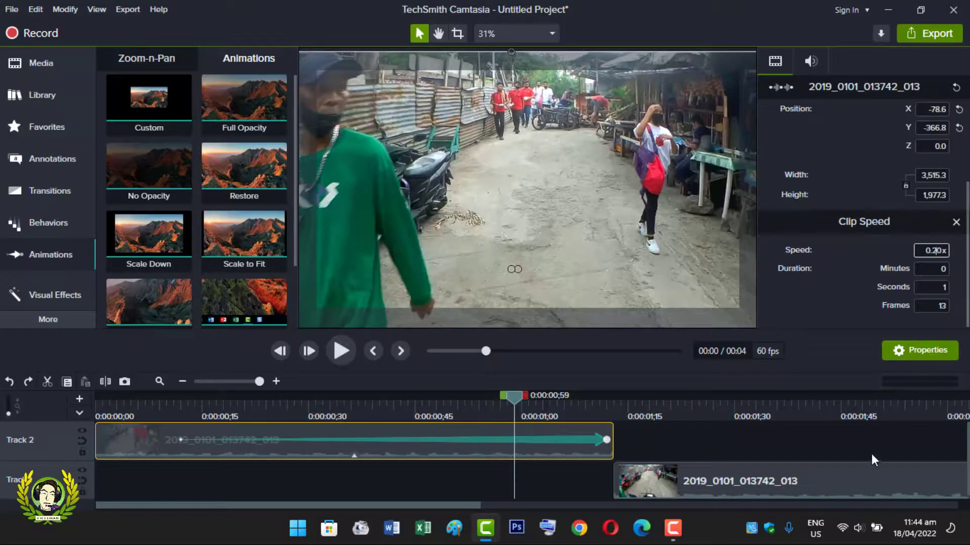
key(Return)
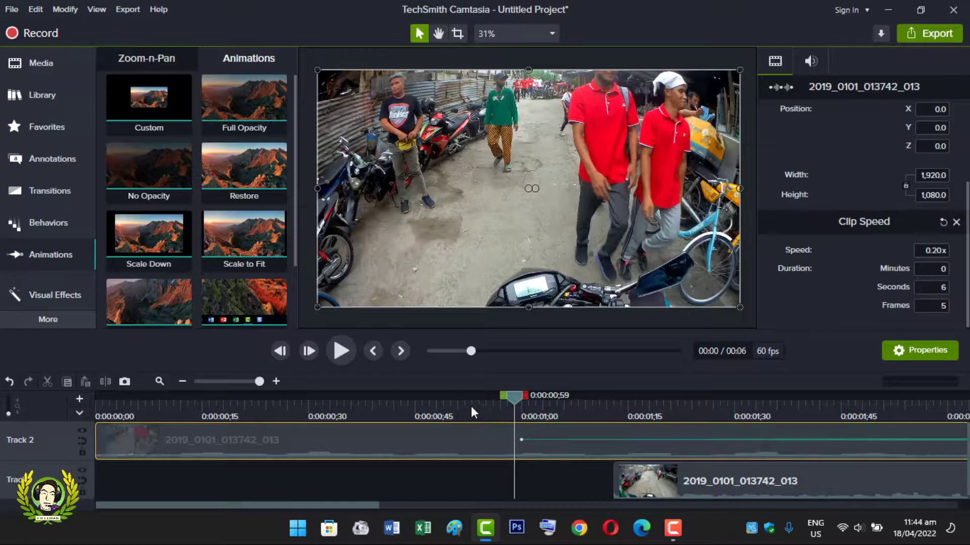
- Move the second piece to start where the slowed clip ends, playing the sequence to check the join
click(241, 384)
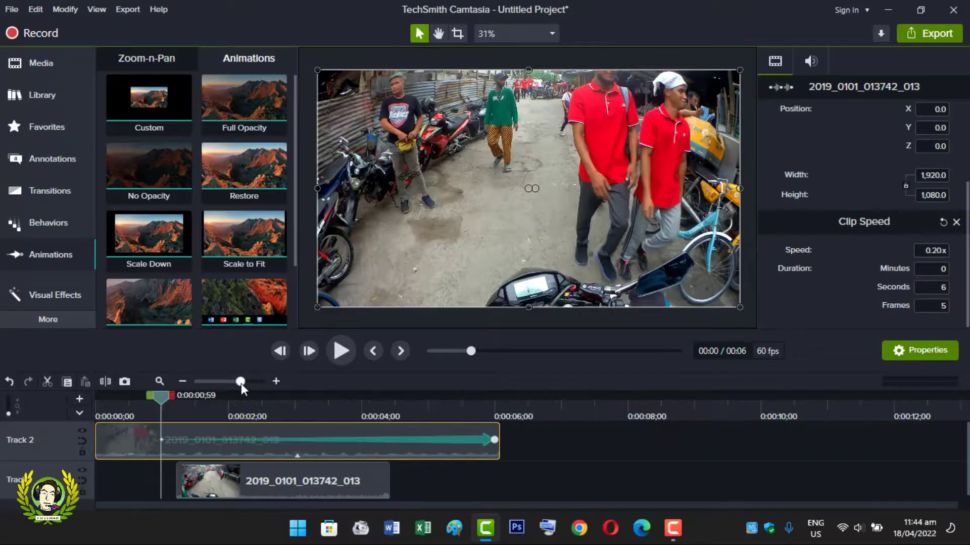
drag(256, 486, 581, 499)
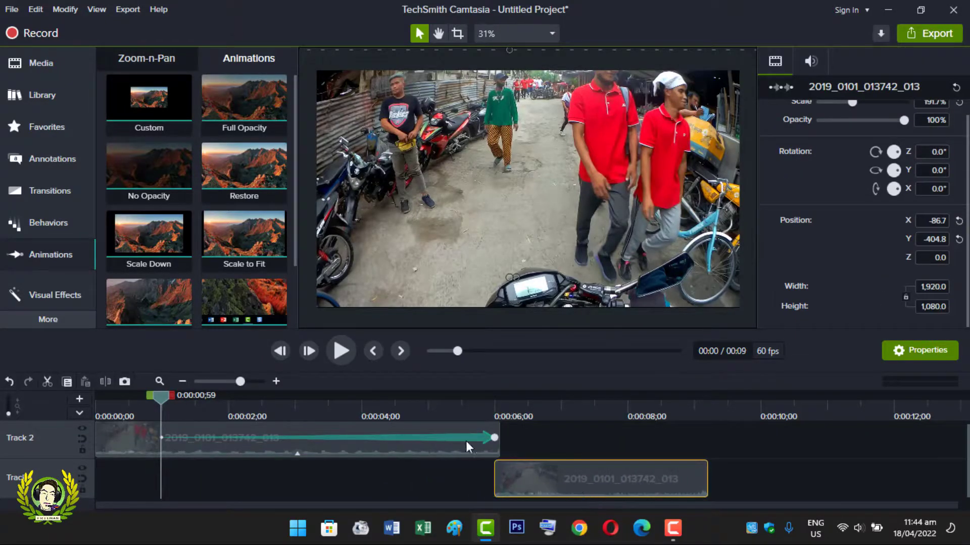
drag(161, 399, 81, 414)
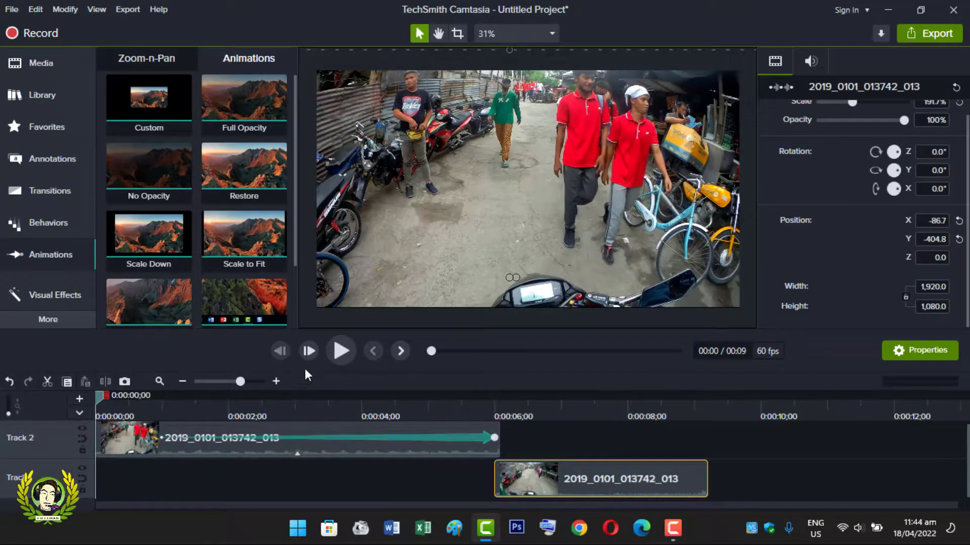
click(339, 351)
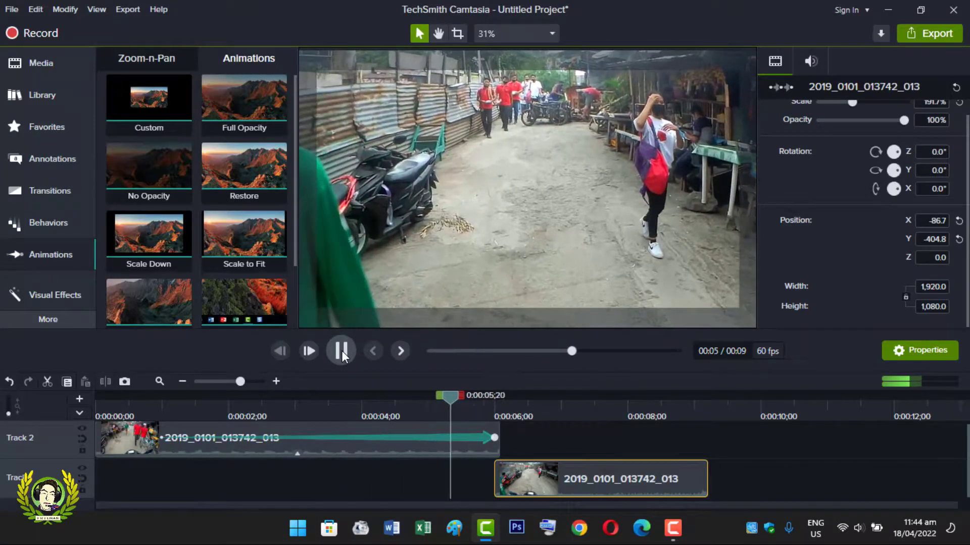
click(342, 351)
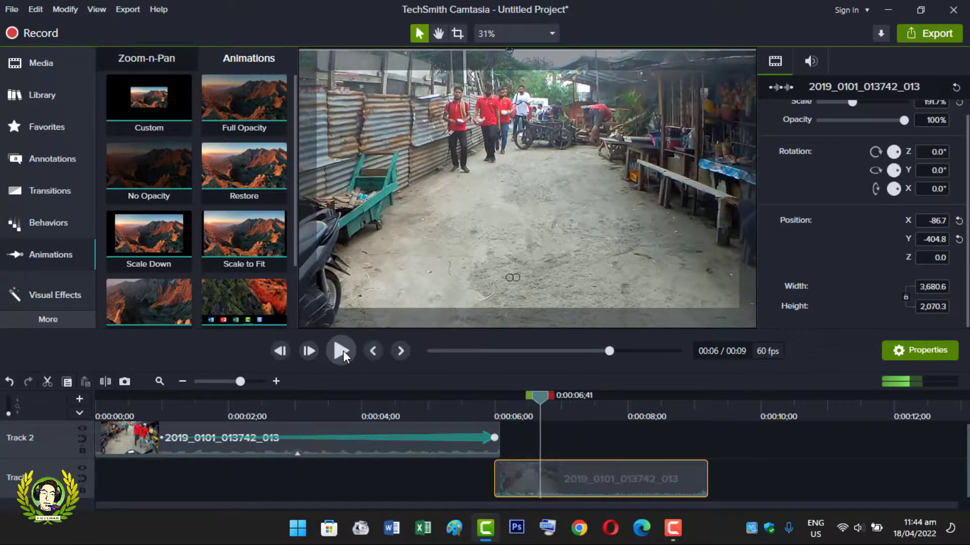
mouse_move(518, 477)
mouse_down()
mouse_move(538, 480)
mouse_move(520, 484)
mouse_up()
- Enlarge the slowed clip's final zoom to about 4,348.3 by 2,445.9 and reposition it to about X -172.2, Y -461.9
drag(491, 406, 495, 401)
click(494, 437)
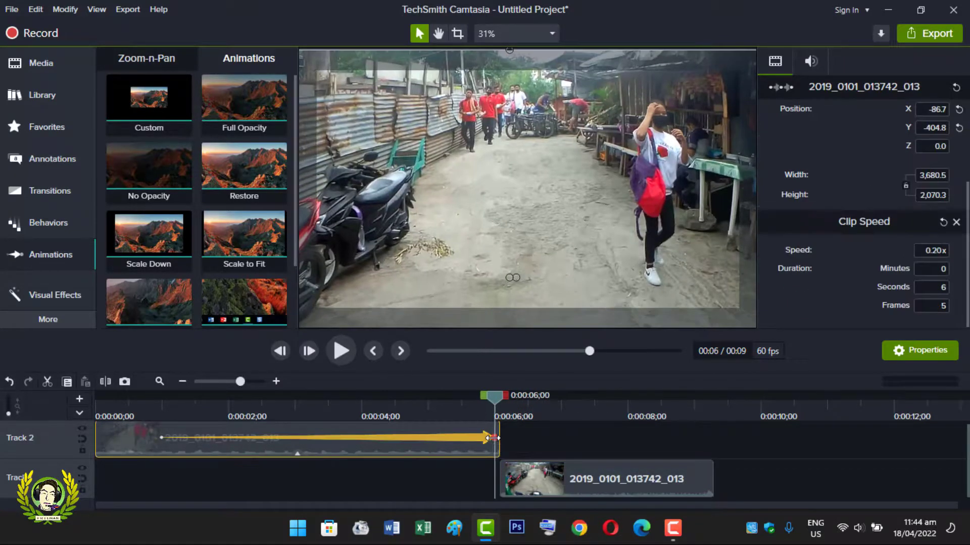
drag(620, 234, 286, 263)
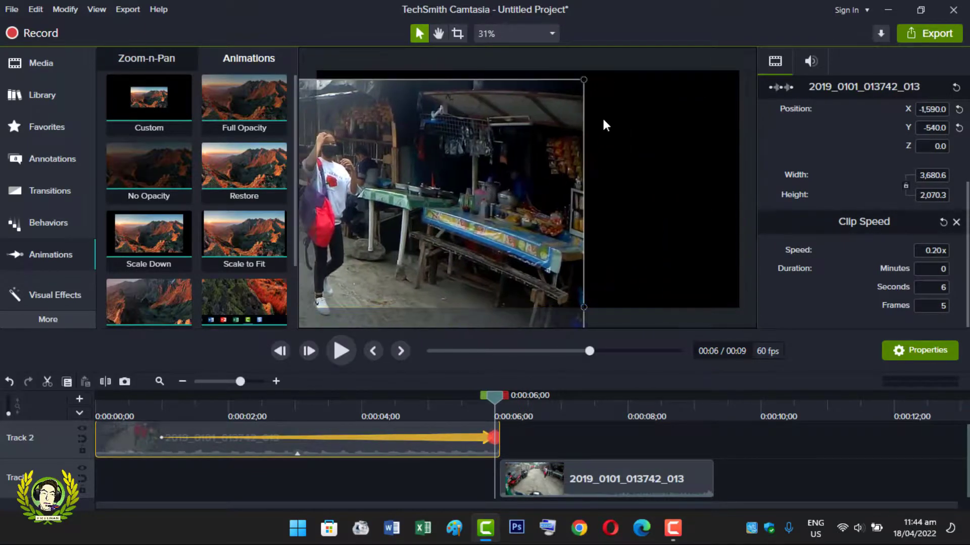
drag(584, 80, 720, 36)
drag(507, 203, 737, 228)
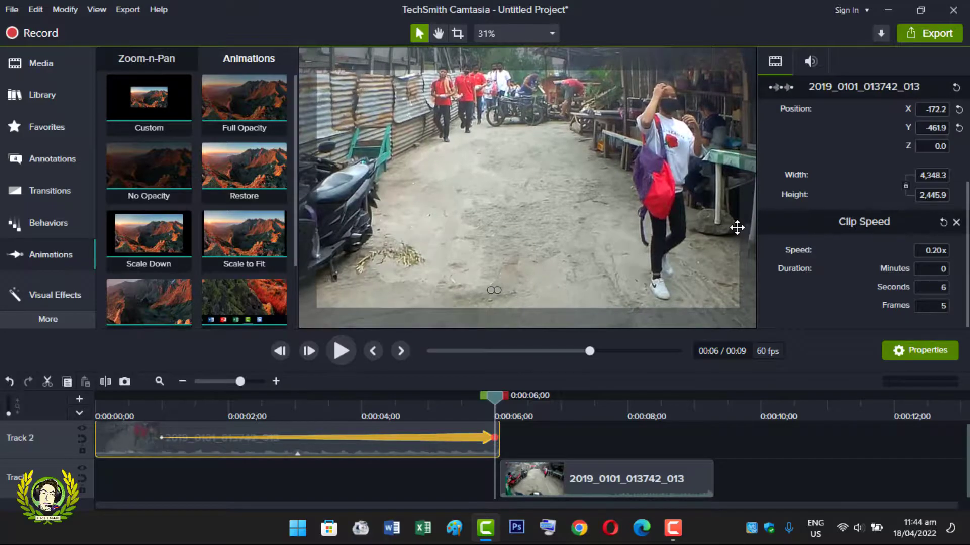
- Play back the end of the slowed zoom through the transition into the second piece
click(436, 396)
click(344, 349)
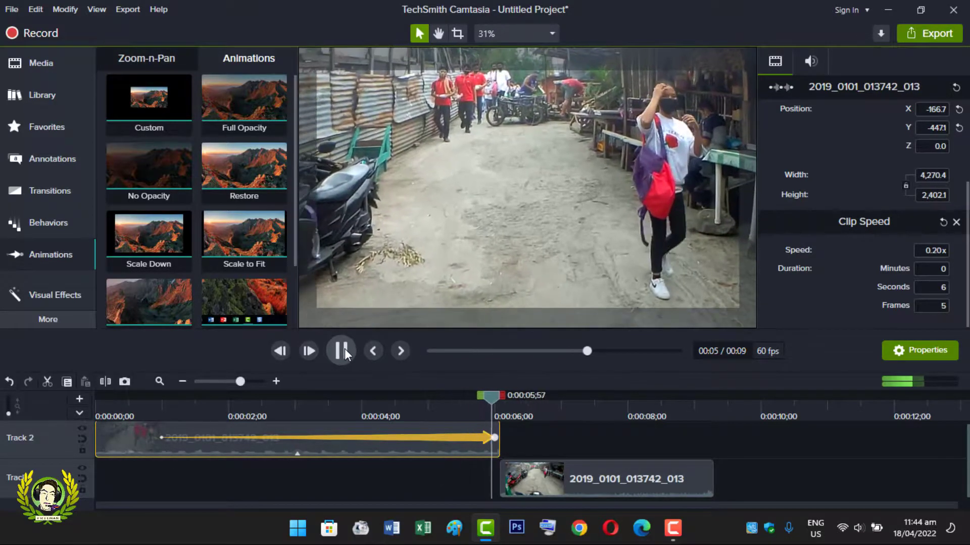
click(344, 349)
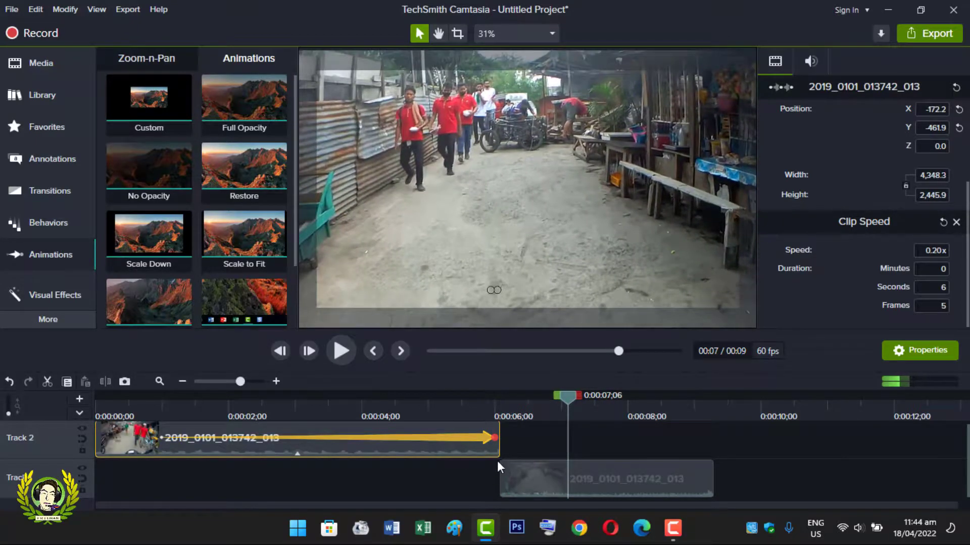
- Move the second piece further along its track and extend the slowed clip to a duration of 11 seconds 47 frames
click(518, 474)
drag(517, 474, 713, 478)
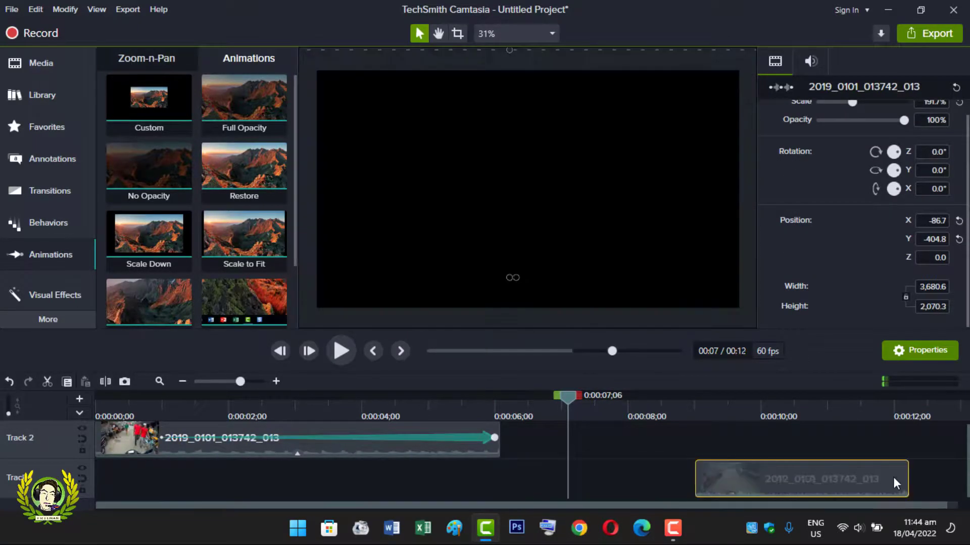
drag(894, 484, 965, 482)
drag(480, 449, 861, 453)
- Add a second Custom animation to the slowed clip, ending at 0:00:07;16, and select it
click(475, 400)
drag(475, 400, 562, 414)
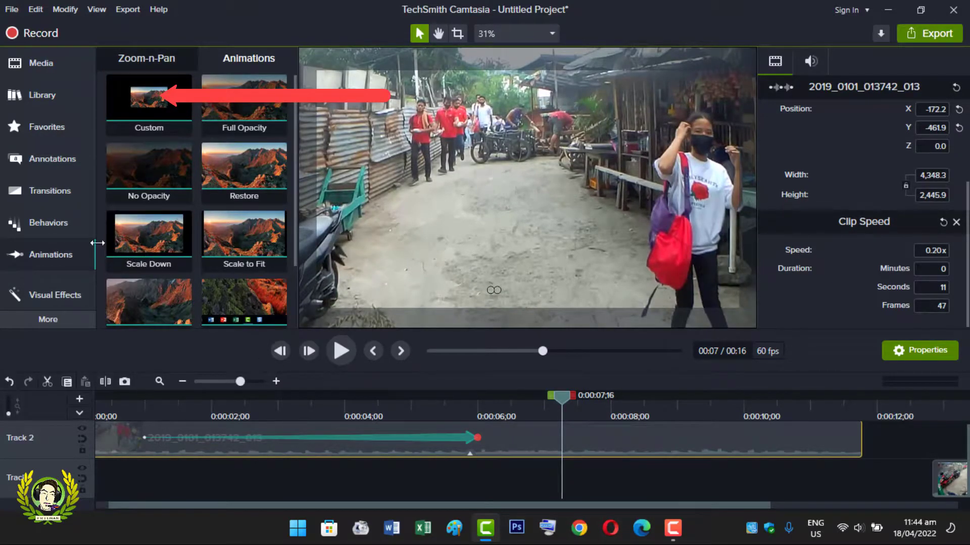
drag(162, 105, 562, 437)
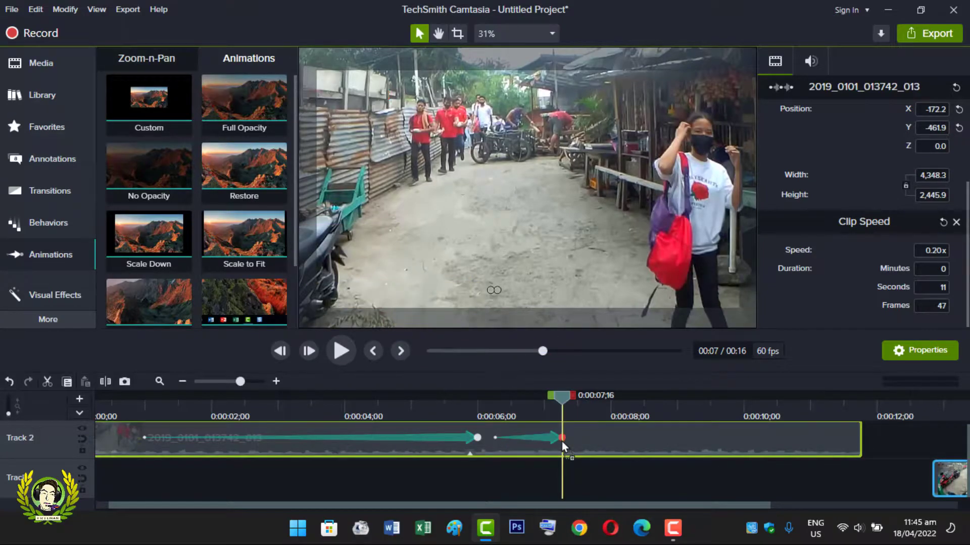
click(555, 438)
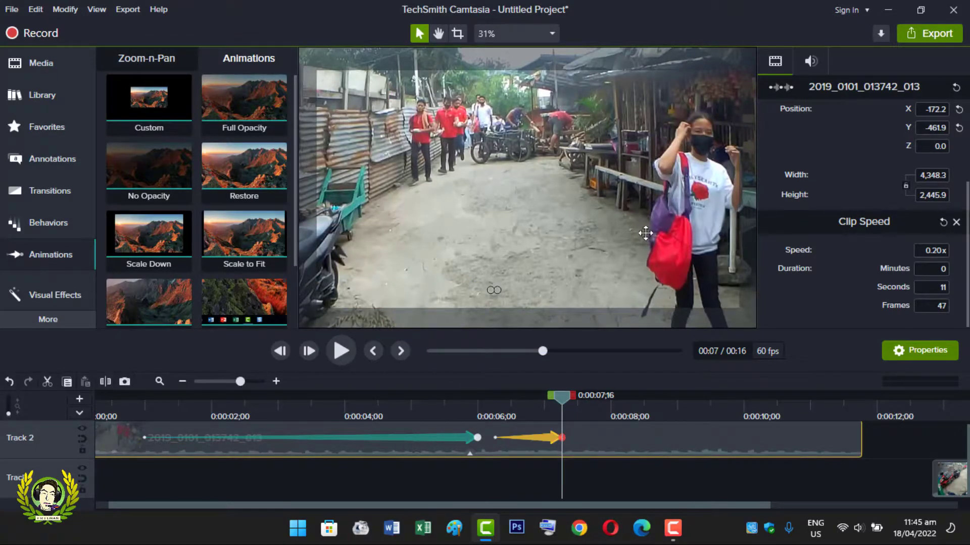
- Enlarge the slowed clip at its second animation's end to about 6,072.8 by 3,415.9, positioned near X -774.4, Y -686.9
scroll(625, 233, down, 3)
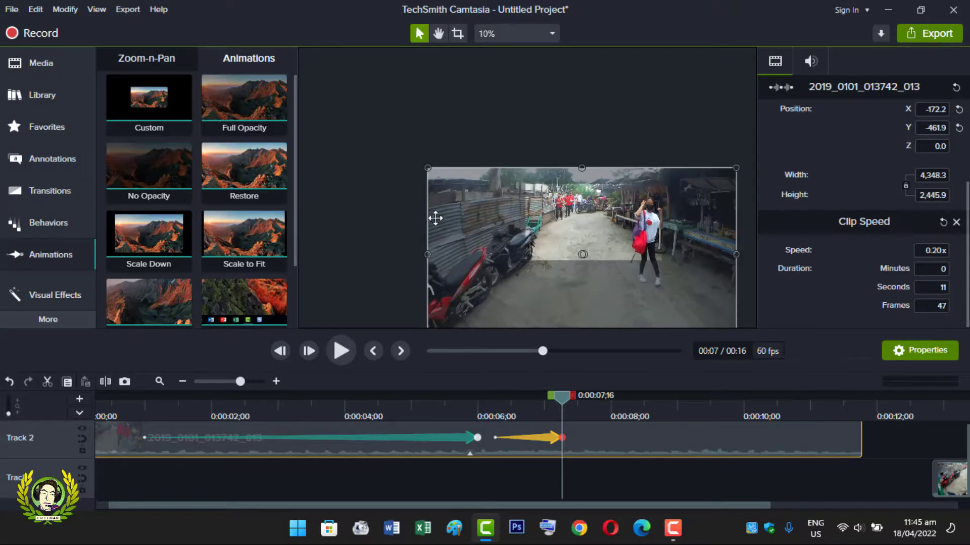
drag(426, 168, 303, 97)
drag(385, 121, 410, 181)
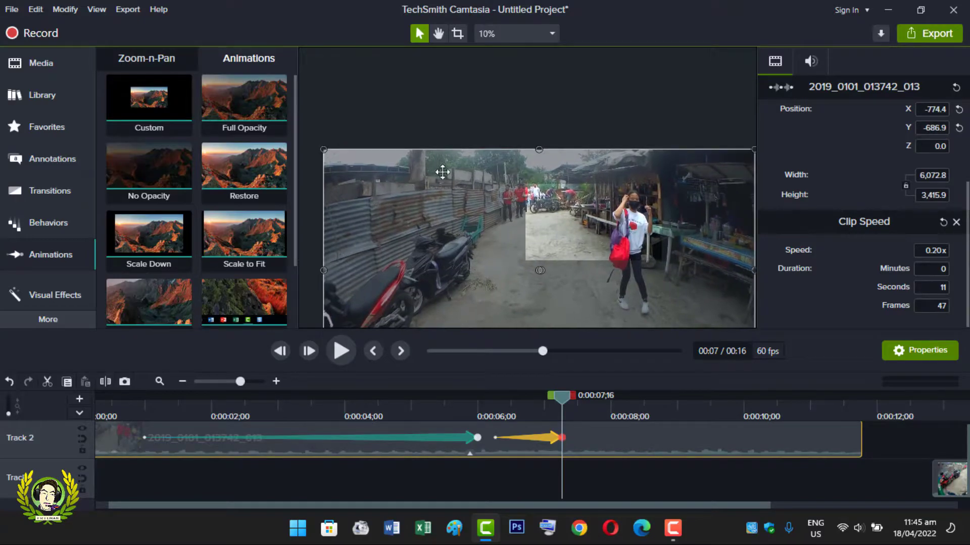
scroll(656, 210, up, 2)
scroll(654, 209, down, 2)
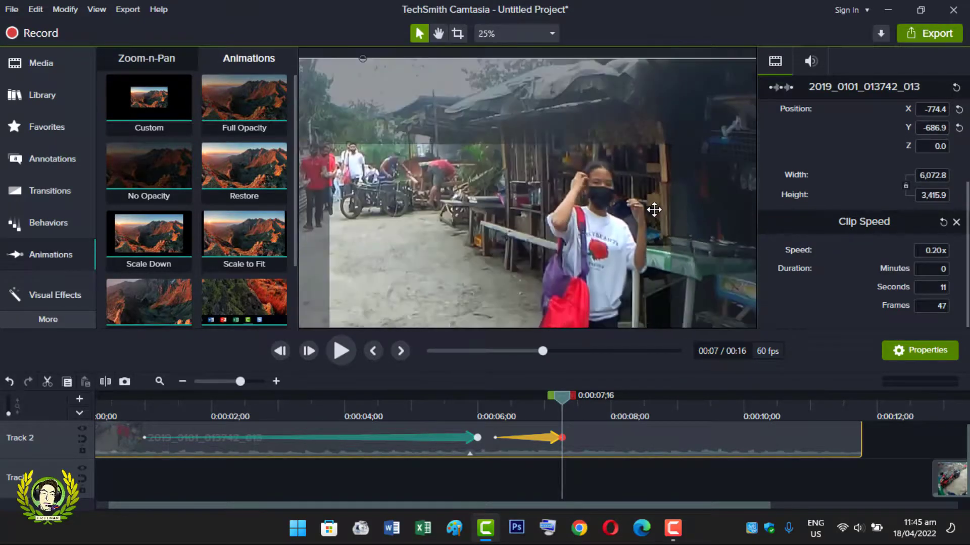
scroll(654, 209, up, 1)
scroll(654, 210, down, 1)
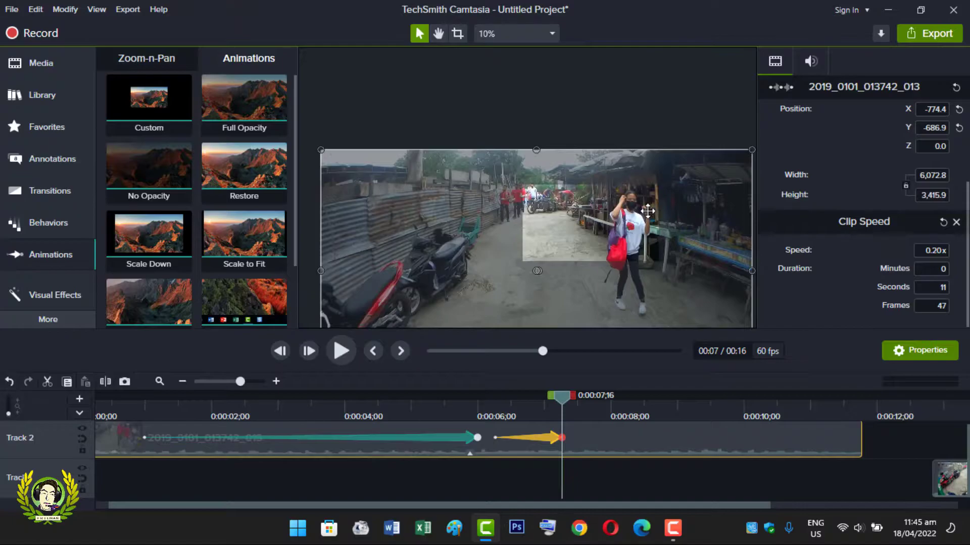
scroll(647, 211, up, 1)
click(438, 33)
drag(543, 250, 537, 186)
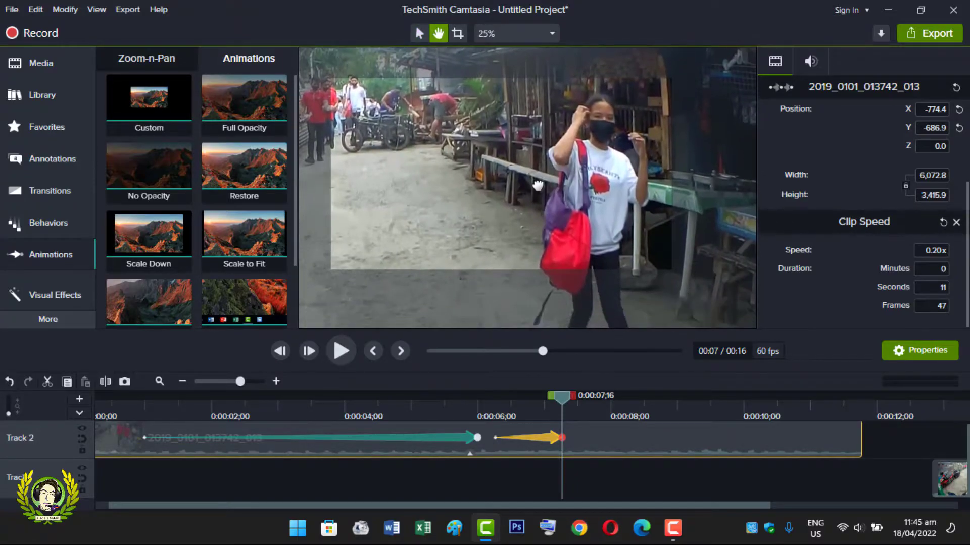
- Add a Custom animation ending at 0:00:07;52 and reposition the slowed clip to about X -910.4, Y -662.9
click(341, 351)
click(344, 354)
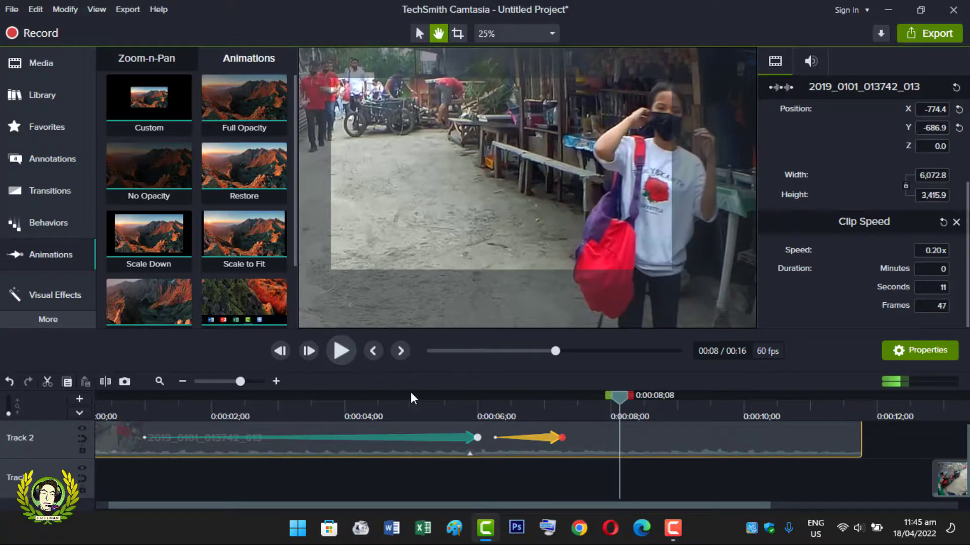
drag(159, 119, 603, 437)
click(628, 438)
drag(579, 220, 556, 216)
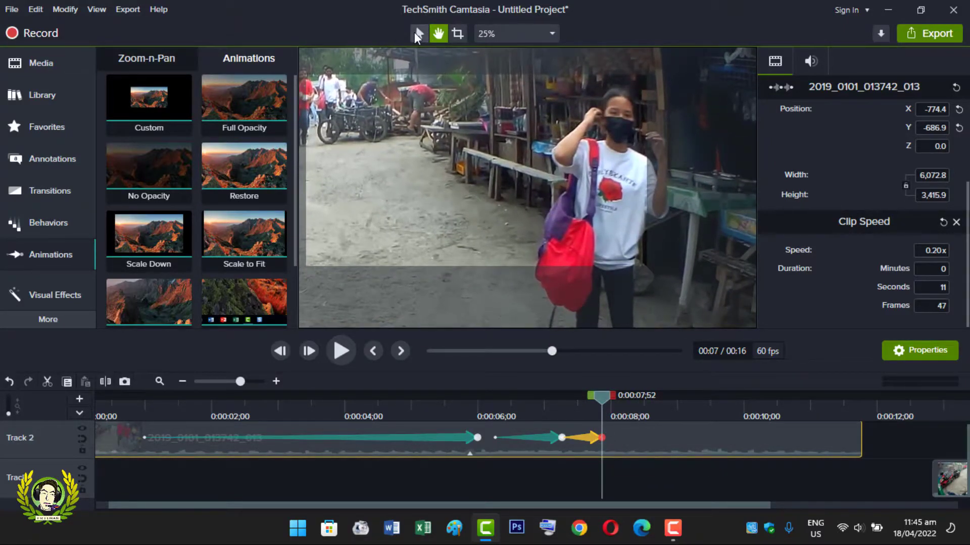
click(418, 33)
drag(533, 188, 520, 187)
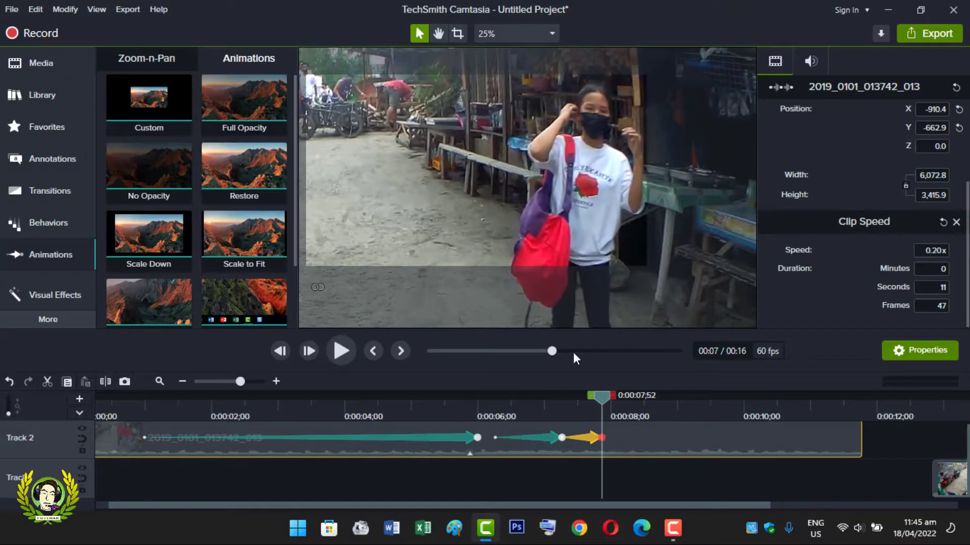
- Play back the zoom from around six seconds and add a Custom animation ending at 0:00:08;15 to the slowed clip
click(477, 399)
click(342, 354)
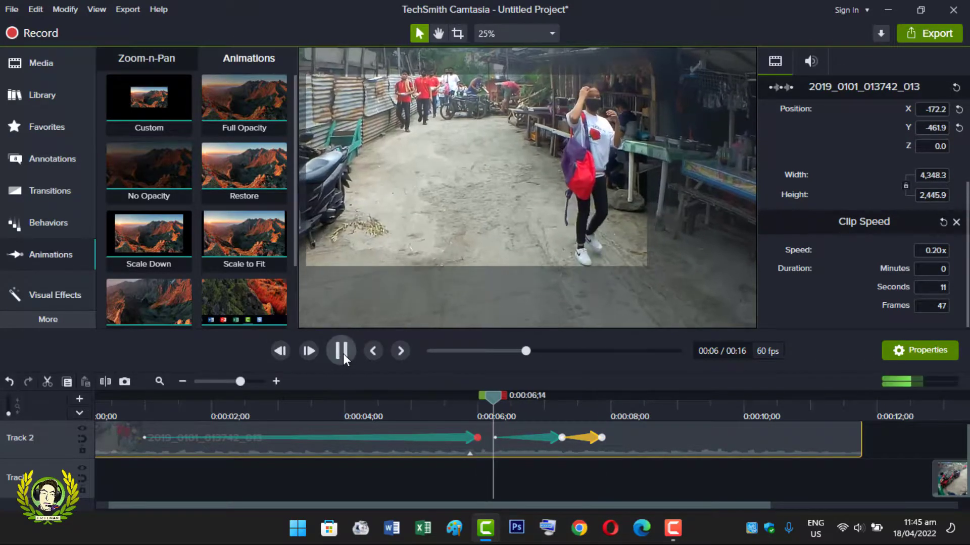
click(343, 353)
drag(149, 99, 627, 437)
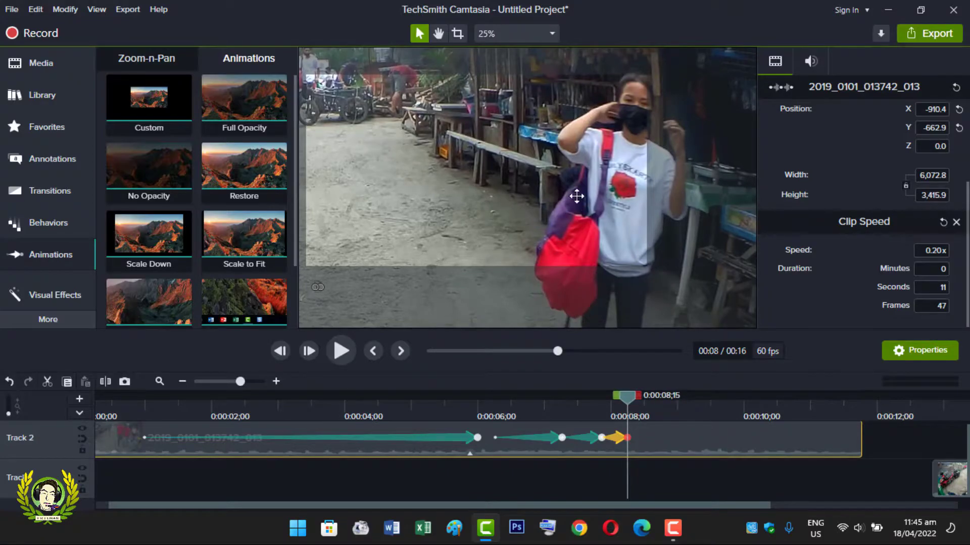
- Enlarge the clip at the 0:00:08;15 animation's end to about 8,202.8 by 4,614.1, positioned near X -2,075.4, Y -1,153.8
scroll(569, 196, down, 3)
drag(694, 109, 842, 26)
drag(661, 210, 519, 274)
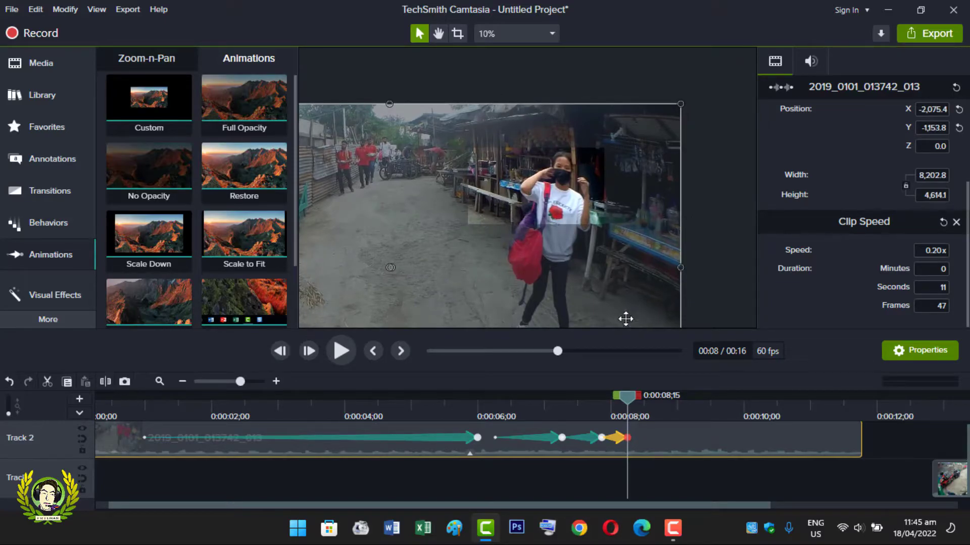
scroll(591, 188, up, 3)
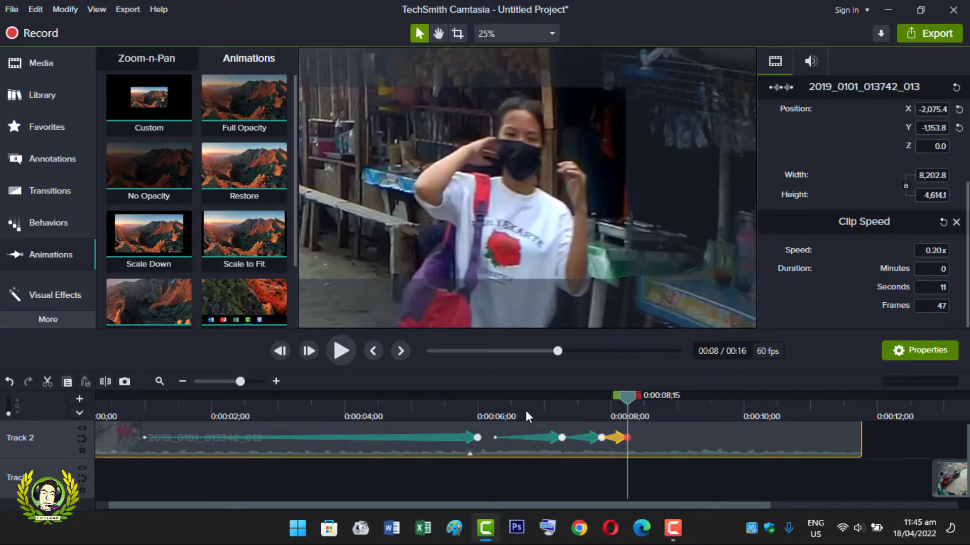
- Add a Custom animation right after the 0:00:08;15 one and reposition the clip to about X -2,399.4, Y -1,141.8
click(504, 406)
click(342, 351)
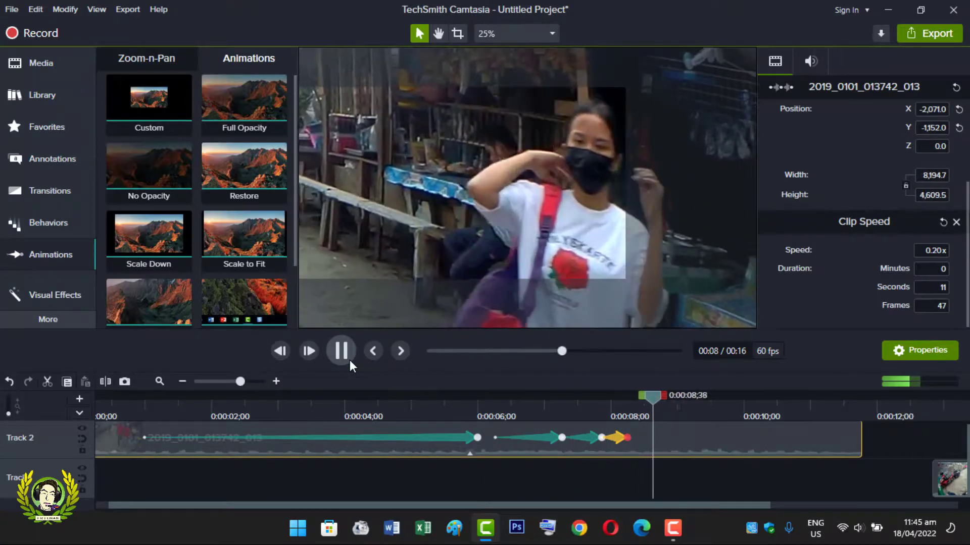
click(350, 359)
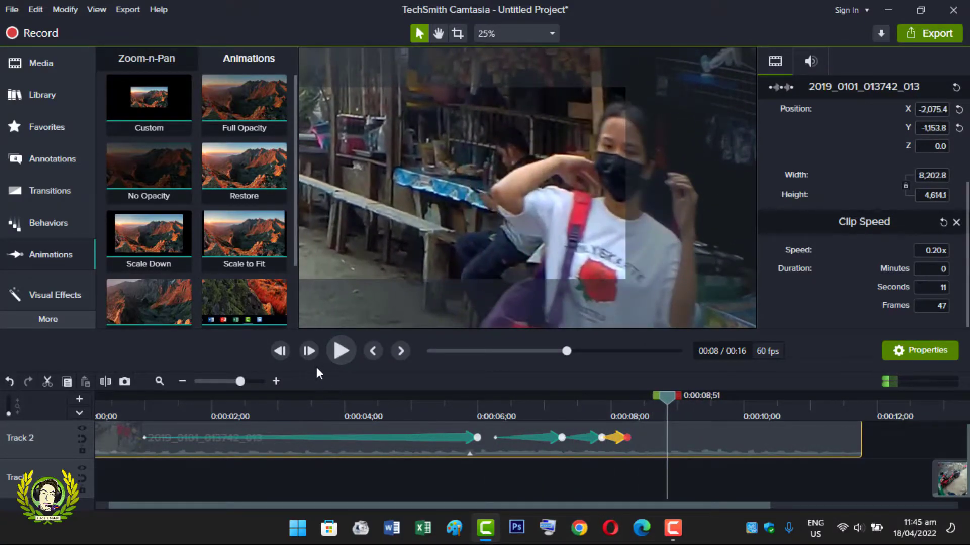
drag(166, 126, 655, 435)
click(692, 438)
drag(590, 248, 531, 238)
- Play back the latest zooms and add a Custom animation ending at 0:00:08;55 to the slowed clip
click(539, 395)
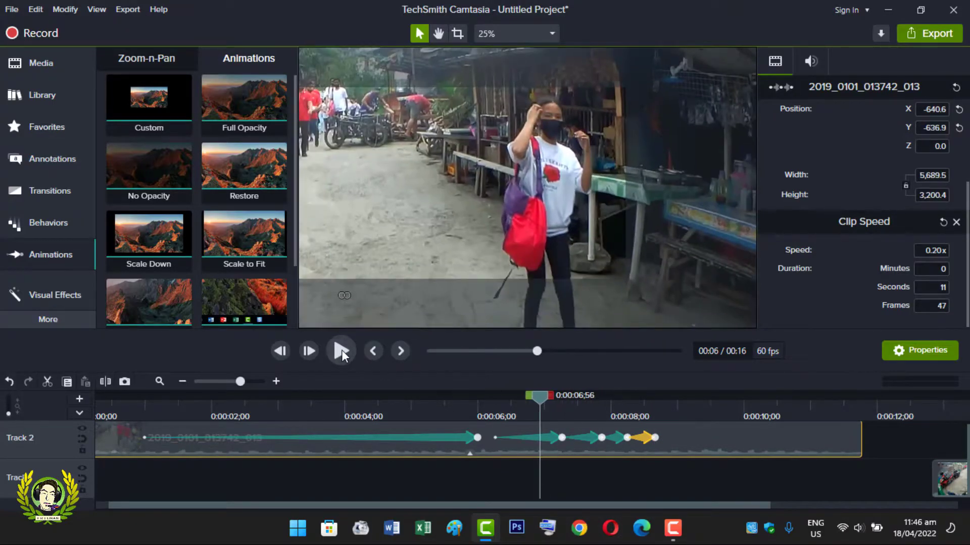
click(341, 352)
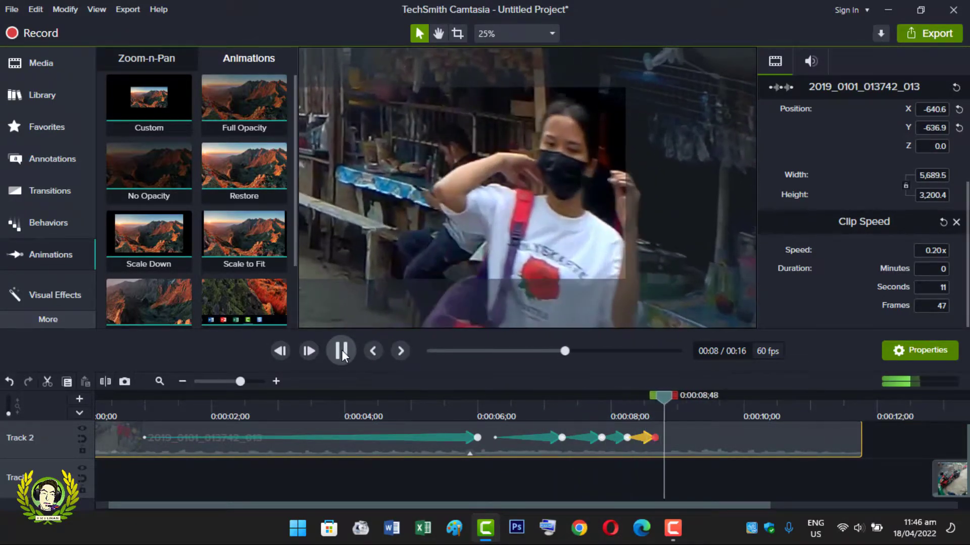
click(342, 352)
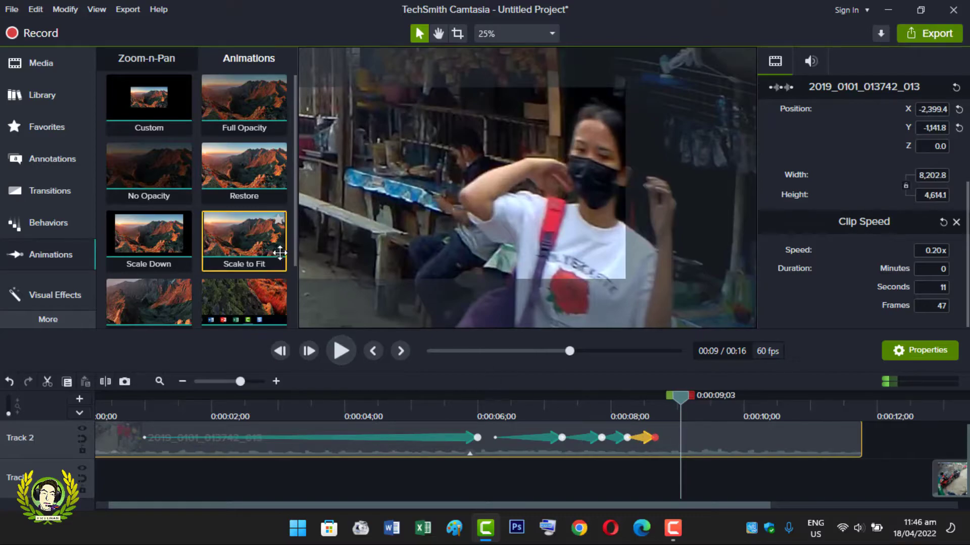
drag(161, 157, 672, 435)
- Enlarge the clip at the 0:00:08;55 animation's end to about 9,922.8 by 5,581.6, positioned near X -3,469.4, Y -1,468.1
scroll(580, 200, down, 3)
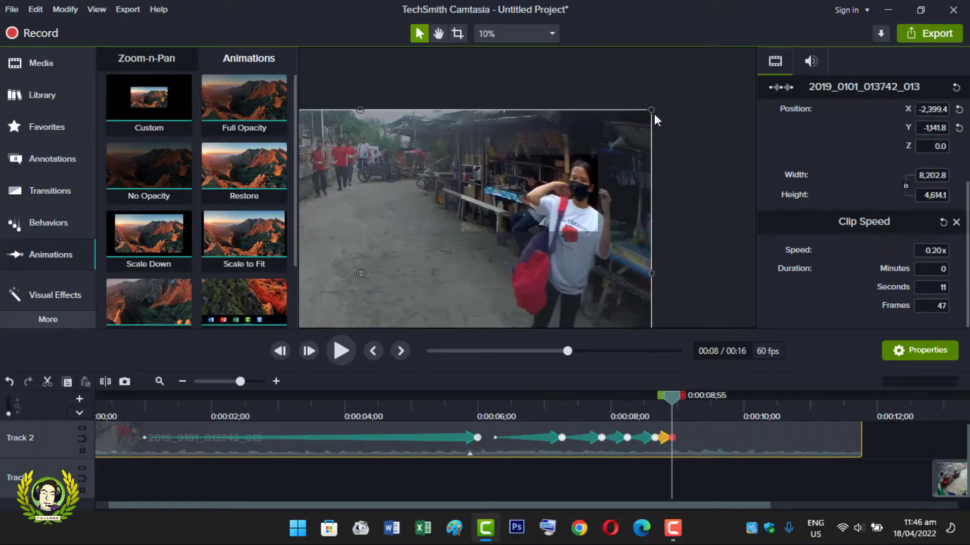
drag(652, 110, 772, 42)
drag(694, 191, 561, 247)
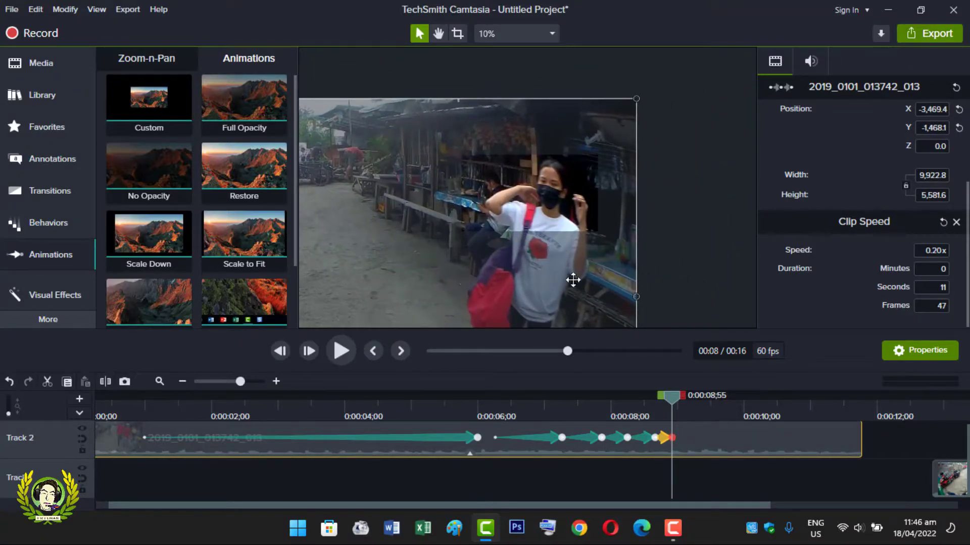
- Add a Custom animation after the 0:00:08;55 one and shift the slowed clip horizontally to about X -4,001.4
click(475, 399)
click(341, 351)
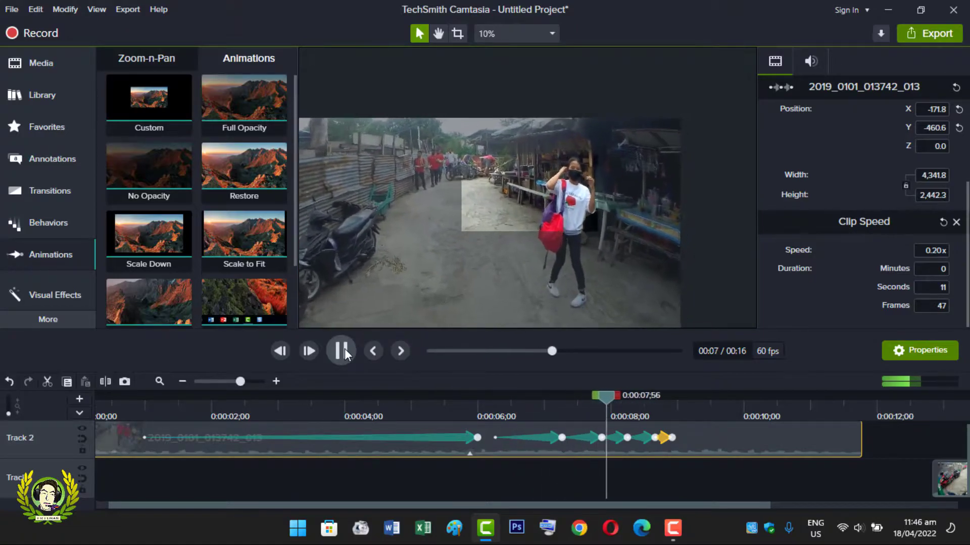
click(345, 353)
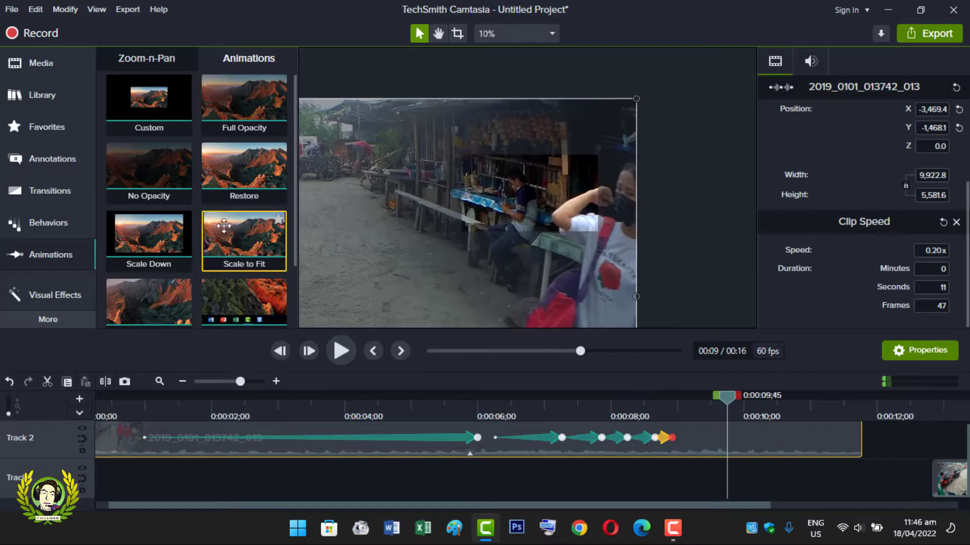
drag(168, 106, 707, 430)
drag(576, 275, 548, 275)
- Capture the video frame at 0:00:09;30 as a still image on a new track
drag(708, 399, 732, 399)
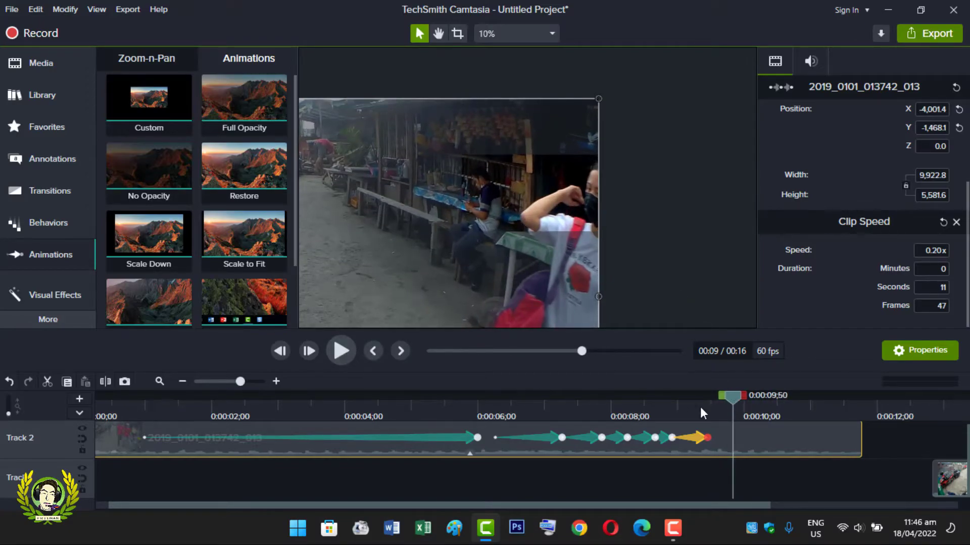
drag(730, 398, 709, 407)
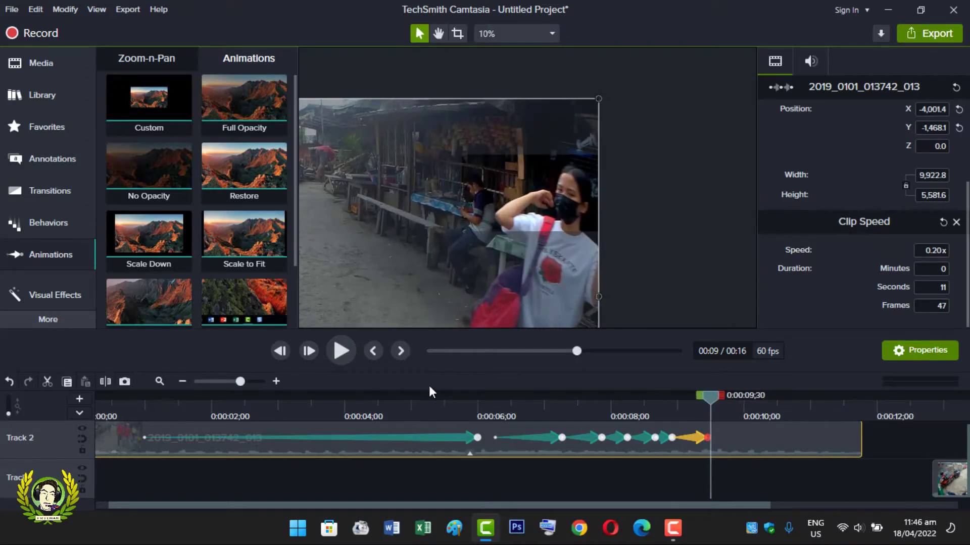
ctrl+scroll(554, 180, up, 1)
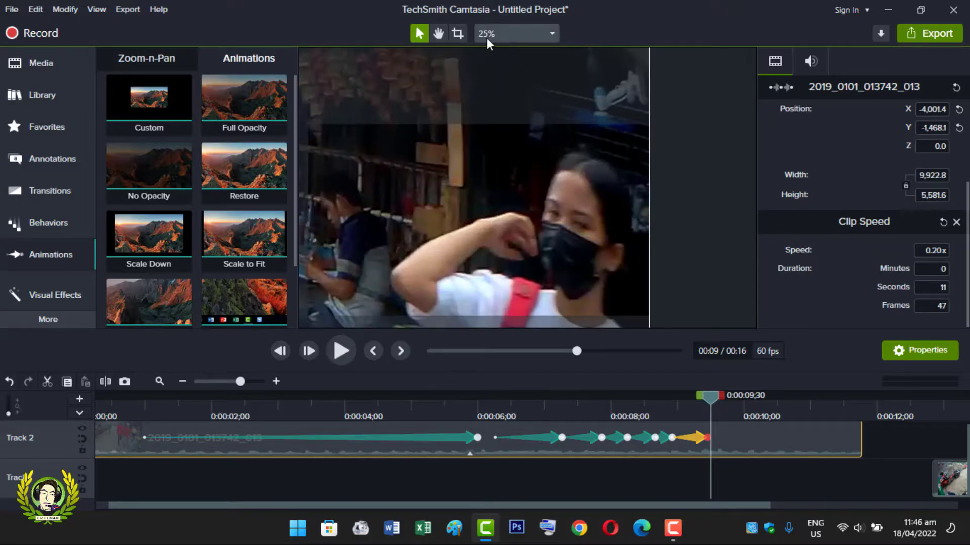
click(440, 34)
drag(532, 214, 580, 172)
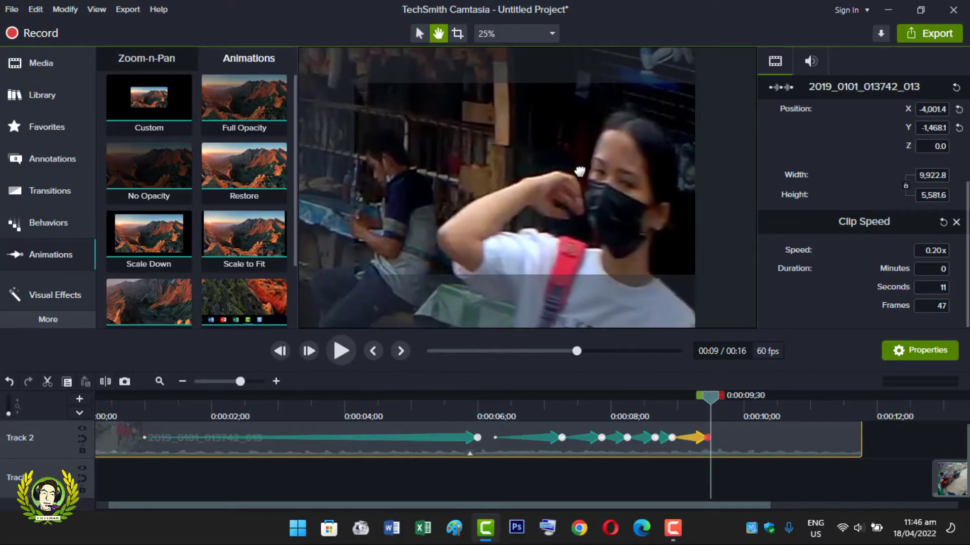
drag(672, 239, 679, 236)
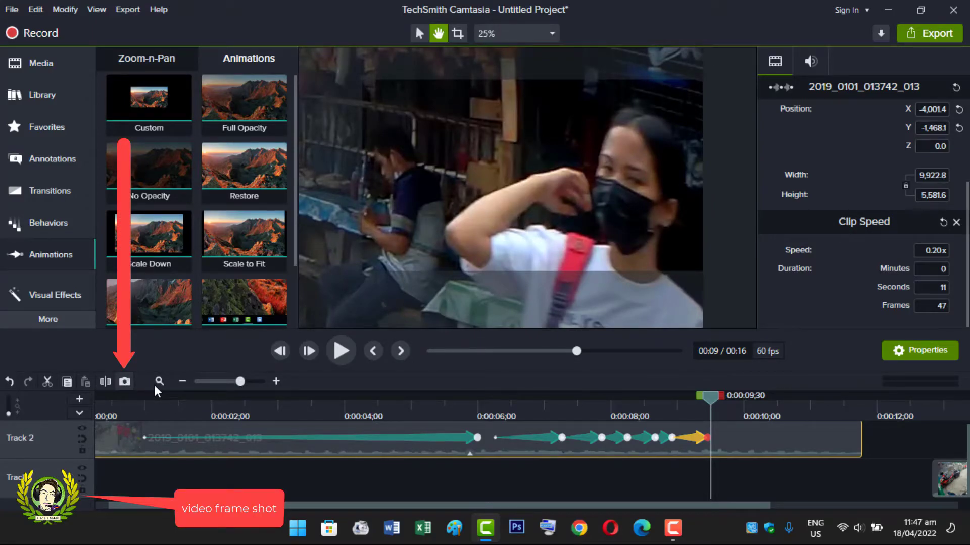
- Delete the leftover second piece of 2019_0101_013742_013 from the track below the slowed clip
scroll(753, 479, down, 1)
drag(743, 506, 920, 508)
click(876, 484)
right_click(874, 483)
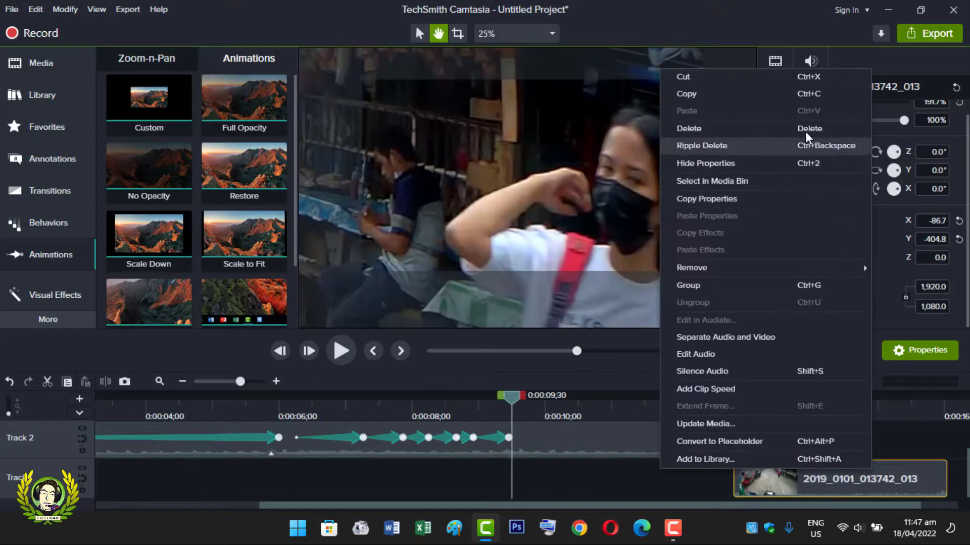
click(751, 129)
scroll(966, 479, up, 1)
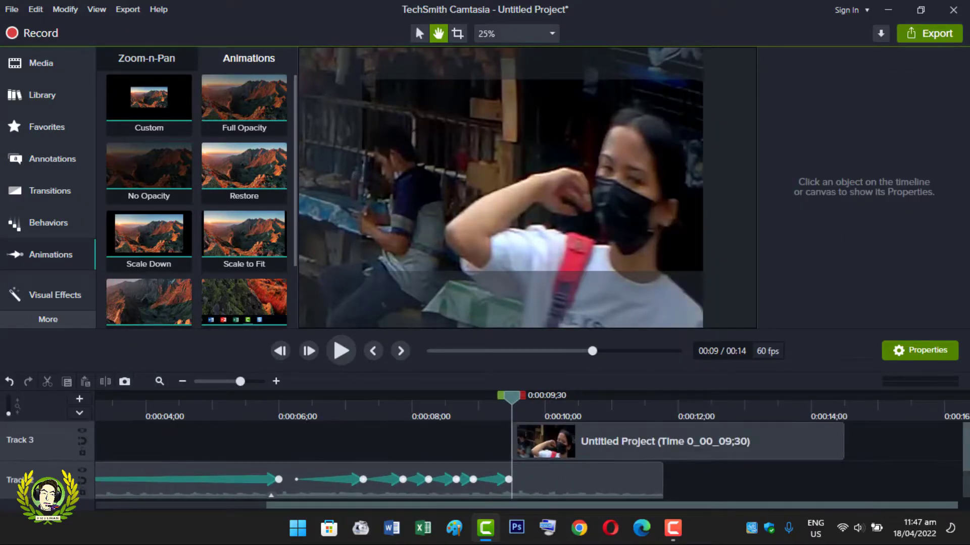
- Split the slowed clip at 0:00:09;30 and move the rear part further along its track
click(571, 492)
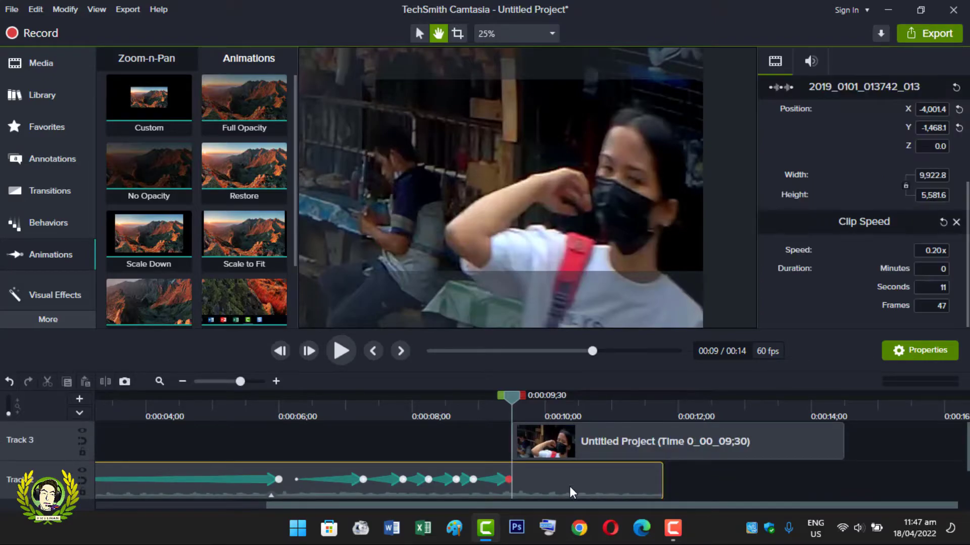
click(107, 381)
drag(566, 484, 677, 492)
- Shorten the captured still image and place it on Track 2 between the two parts of the slowed clip
drag(661, 451, 657, 450)
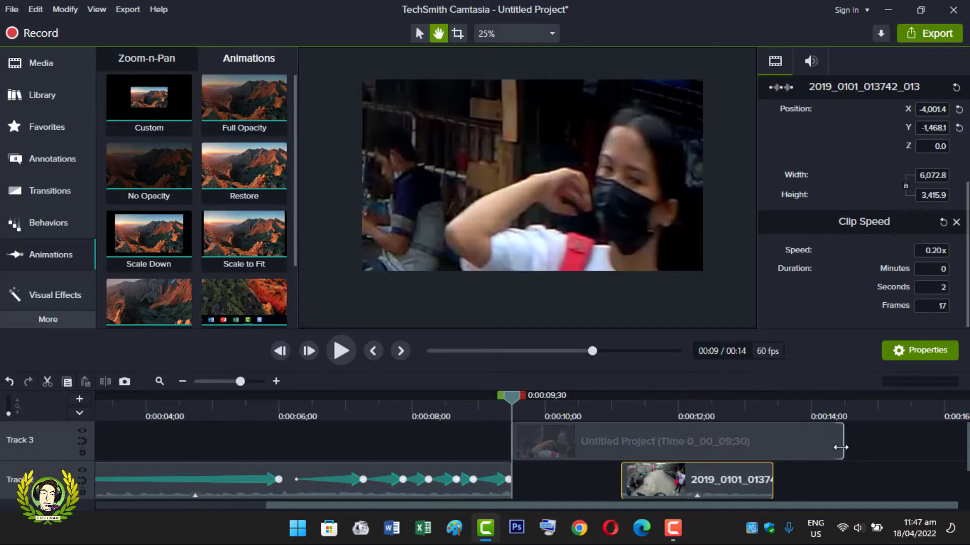
drag(655, 445, 621, 445)
drag(643, 489, 699, 485)
drag(554, 429, 696, 453)
- Play back the end of the zoom through the still frame and the remaining clip part
click(485, 406)
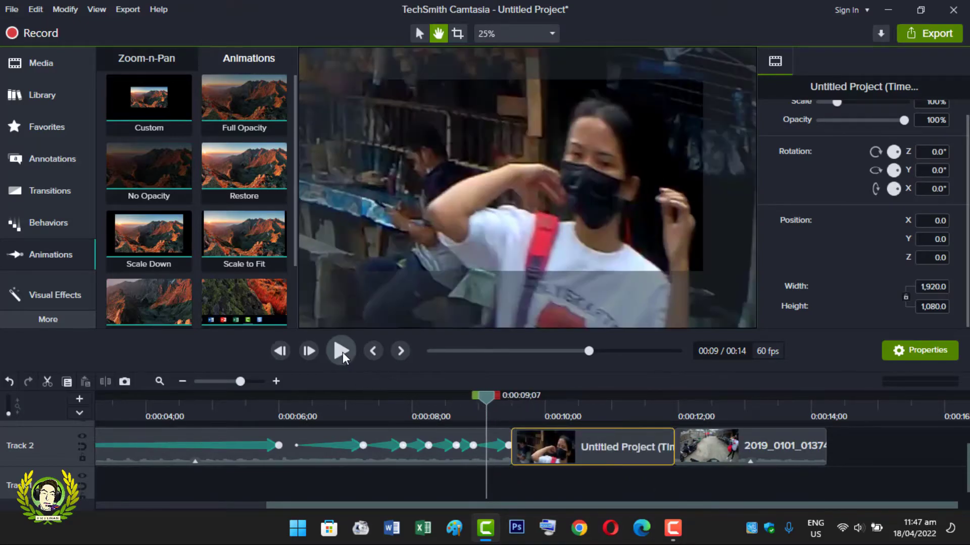
click(341, 352)
click(342, 352)
click(342, 352)
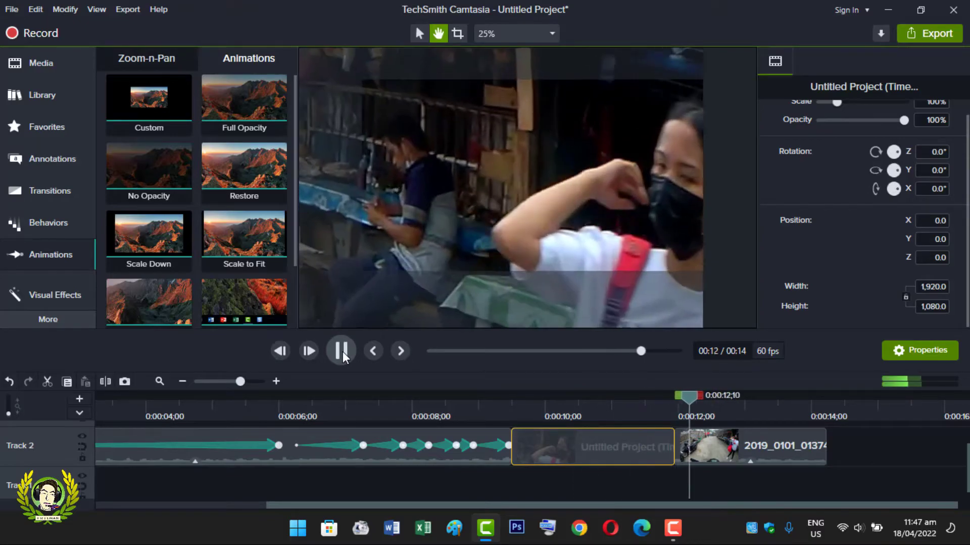
click(342, 352)
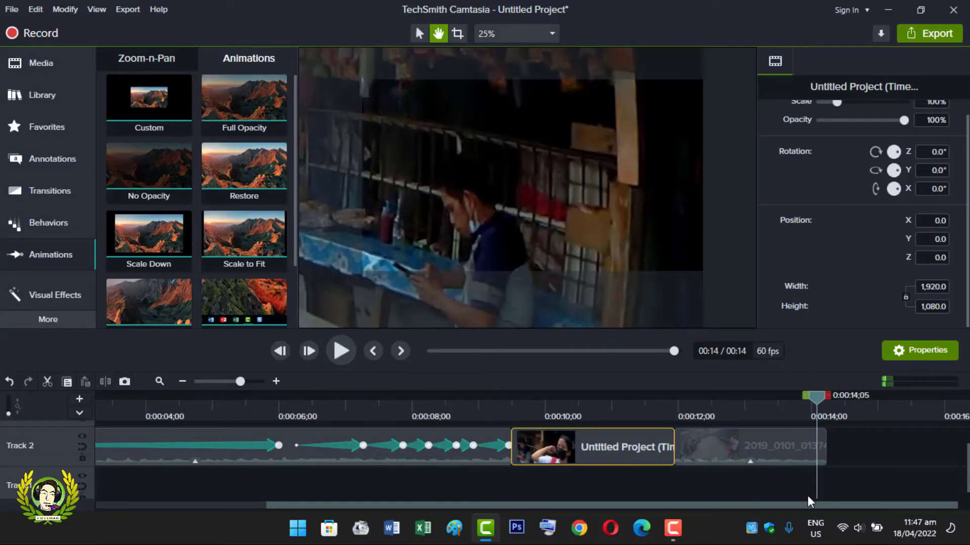
- Play back the whole project from the beginning to review the slow-motion zoom and freeze frame
drag(828, 407, 5, 451)
click(323, 498)
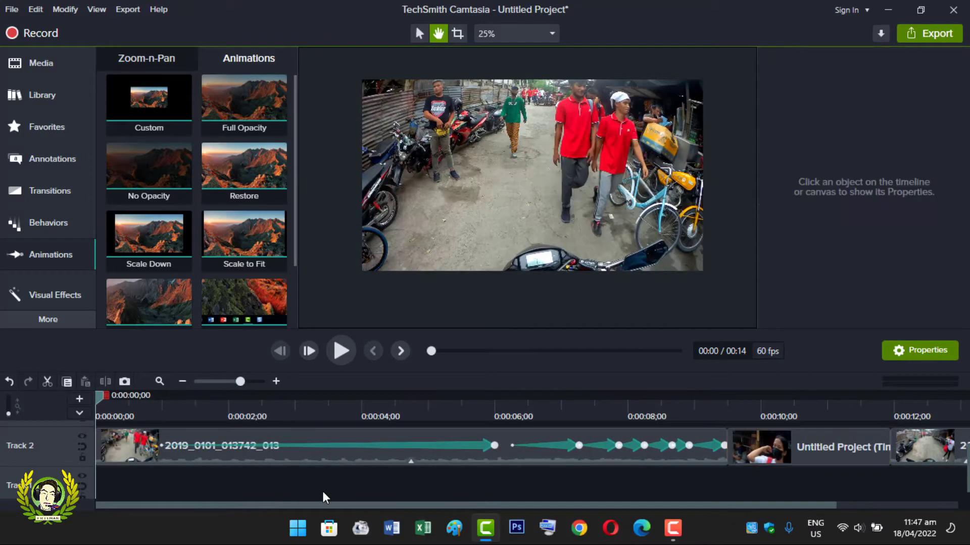
click(343, 354)
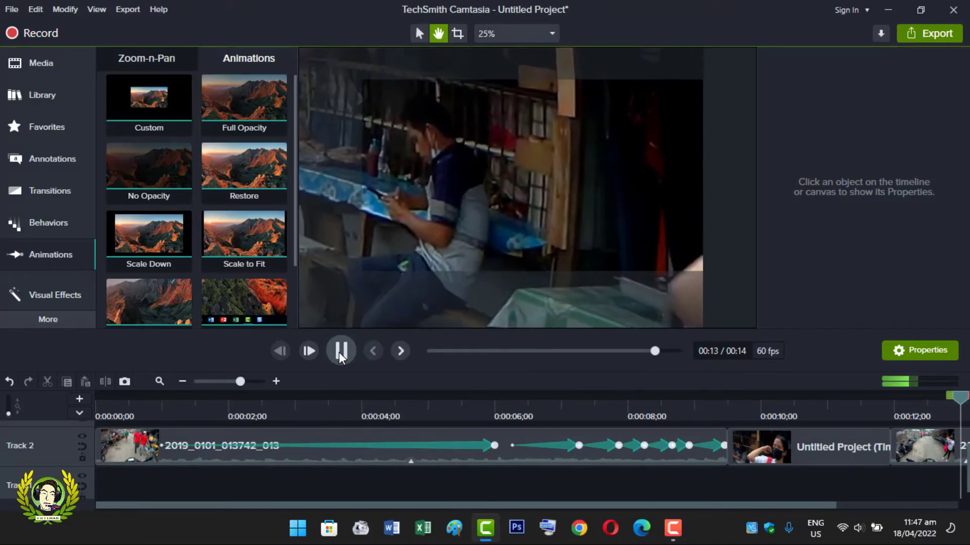
- Replay the freeze frame and the start of the clip part that follows it
click(339, 354)
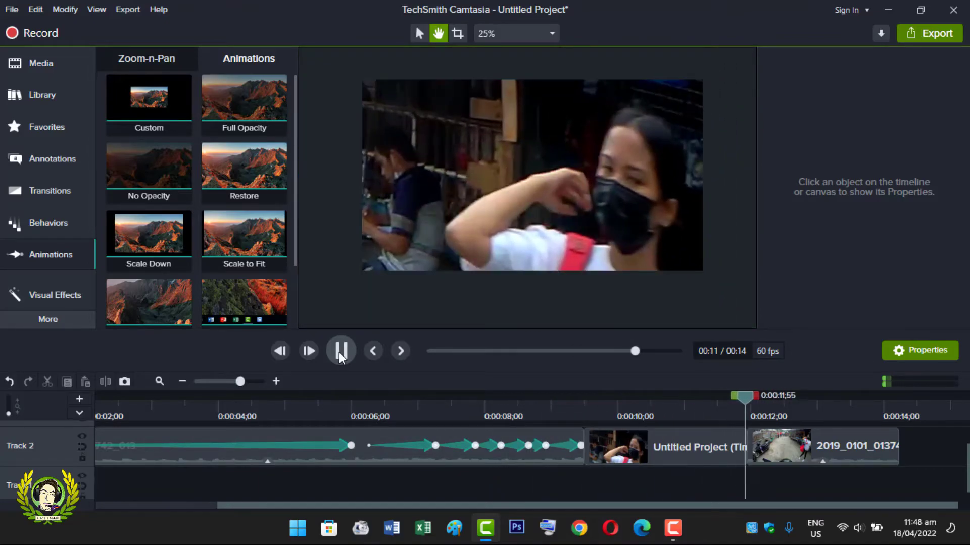
click(342, 360)
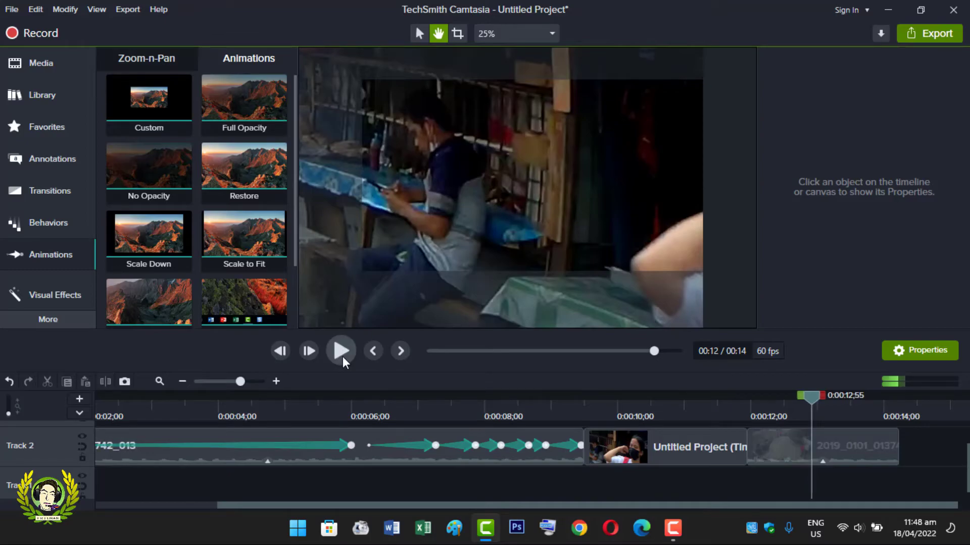
- Import the zoom WAV sound from the Documents K0\t00ls folder on Local Disk (C:) into the project media
scroll(388, 496, up, 1)
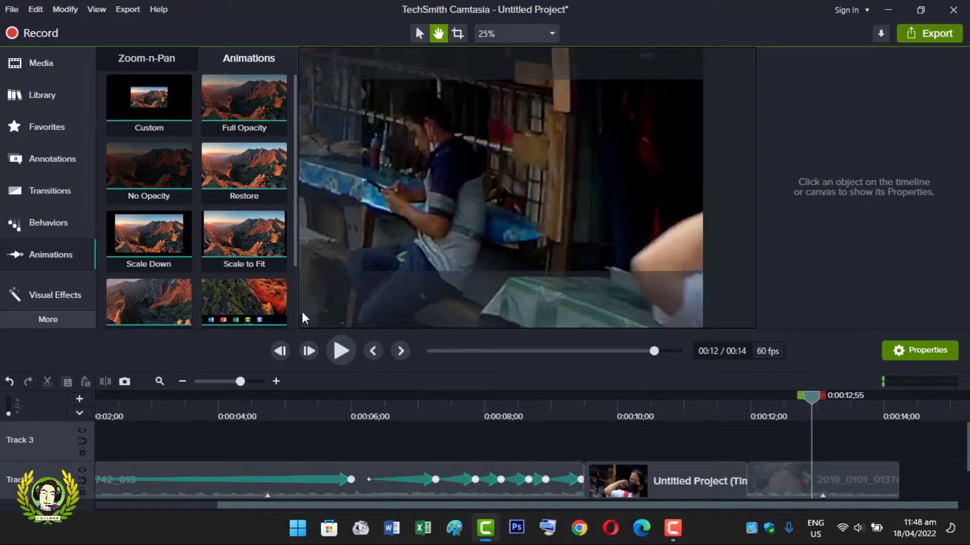
click(10, 10)
mouse_move(81, 147)
click(232, 149)
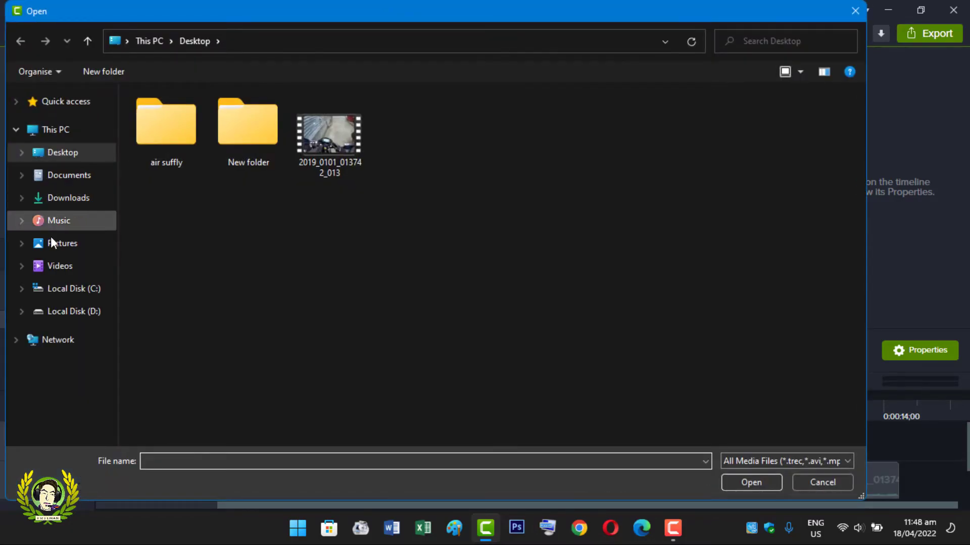
click(71, 289)
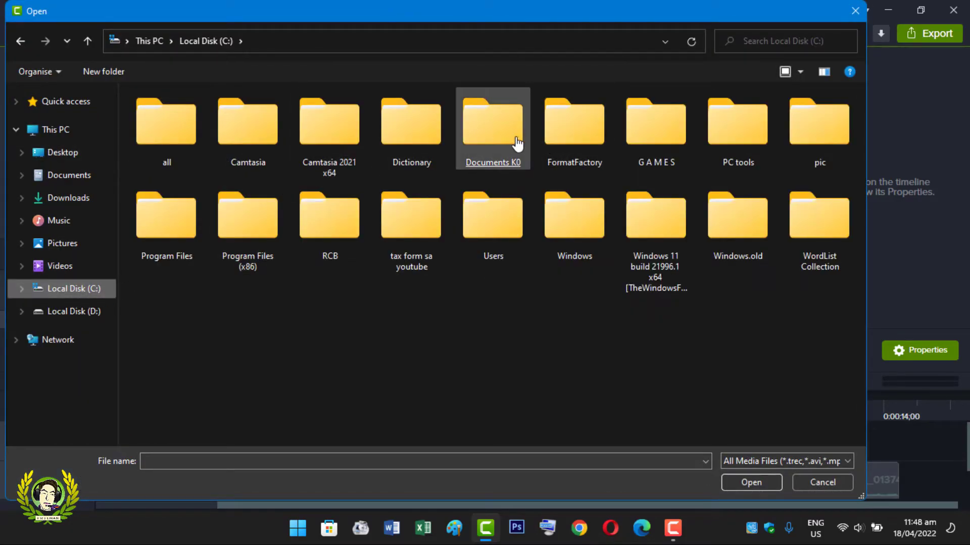
double_click(512, 140)
double_click(661, 144)
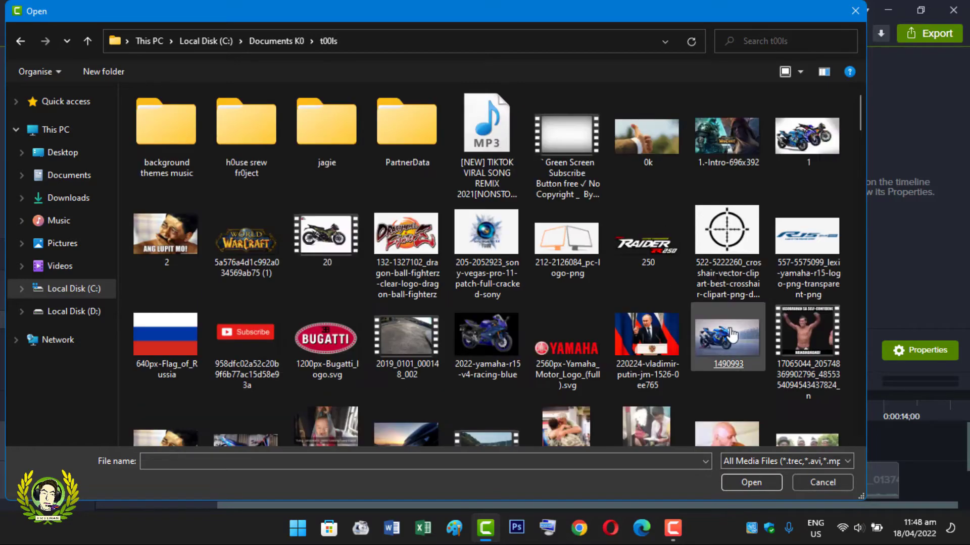
drag(863, 107, 850, 429)
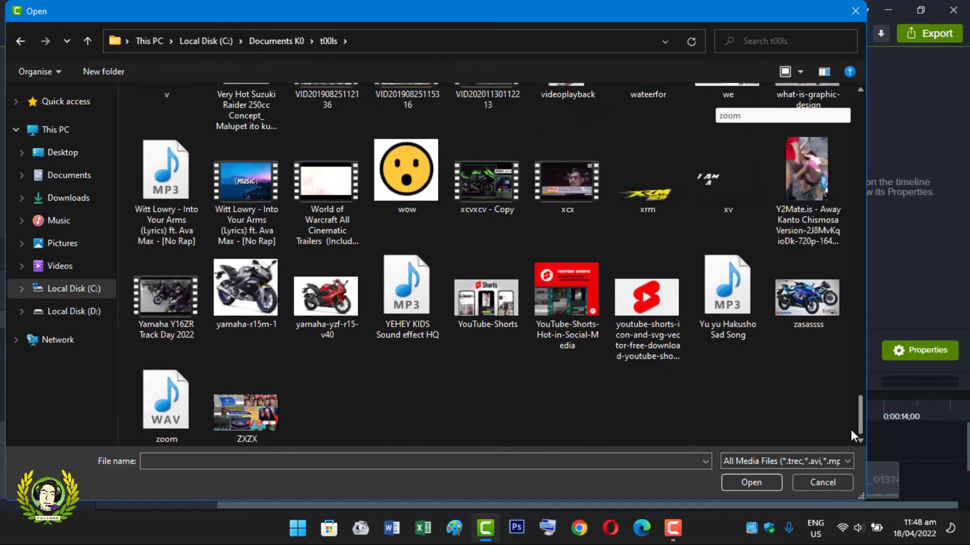
double_click(188, 437)
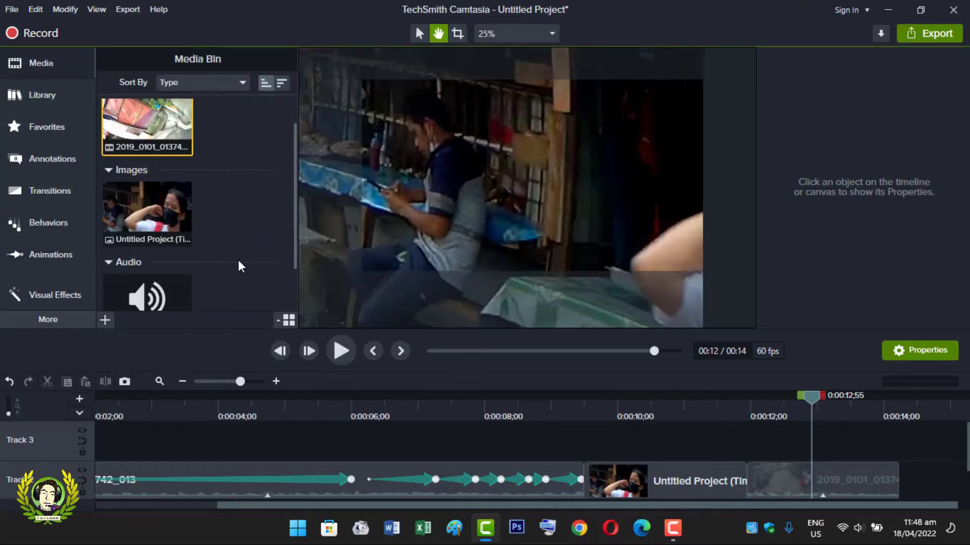
- Place zoom.wav on Track 3, aligned with the start of the still image
drag(152, 247, 713, 435)
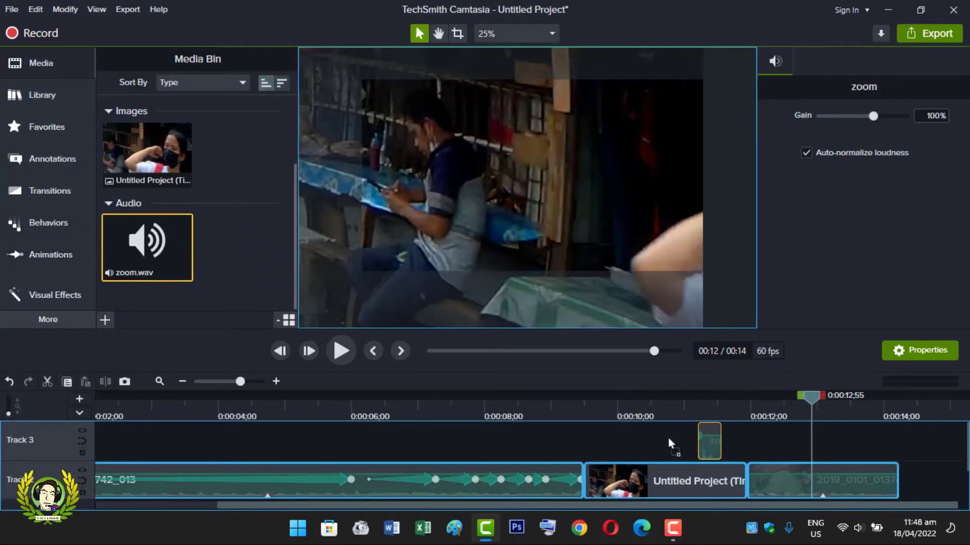
drag(590, 438, 590, 438)
key(space)
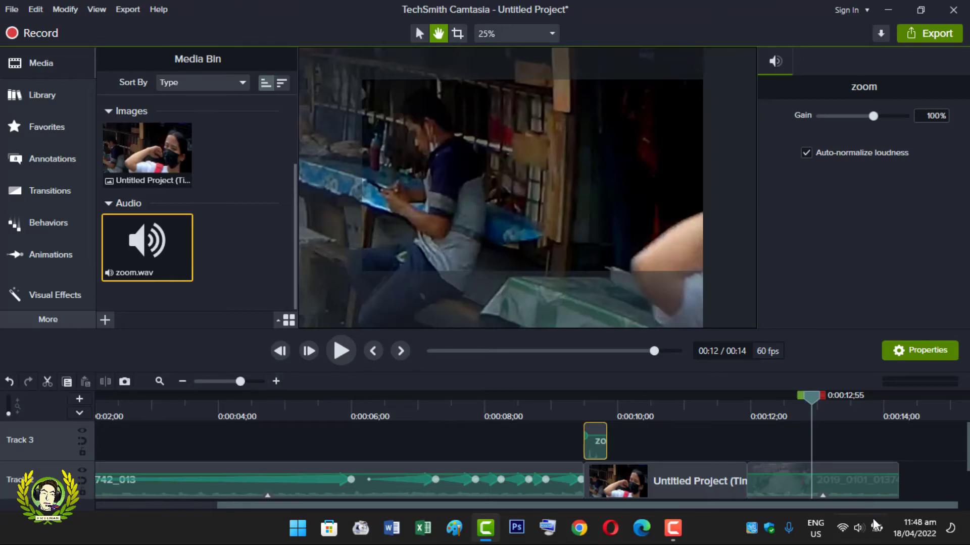
- Check the system volume and play back the transition into the still image with its zoom sound
click(859, 529)
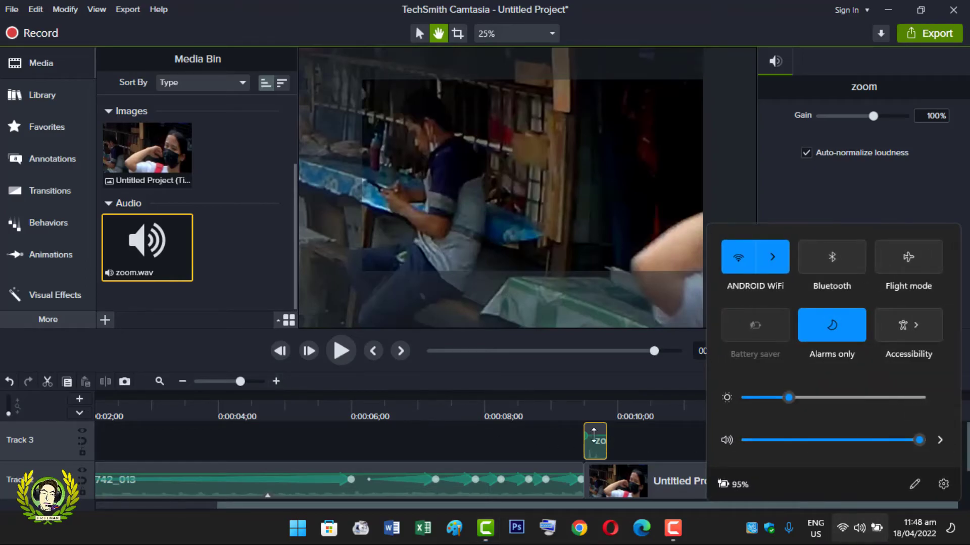
click(531, 445)
click(595, 418)
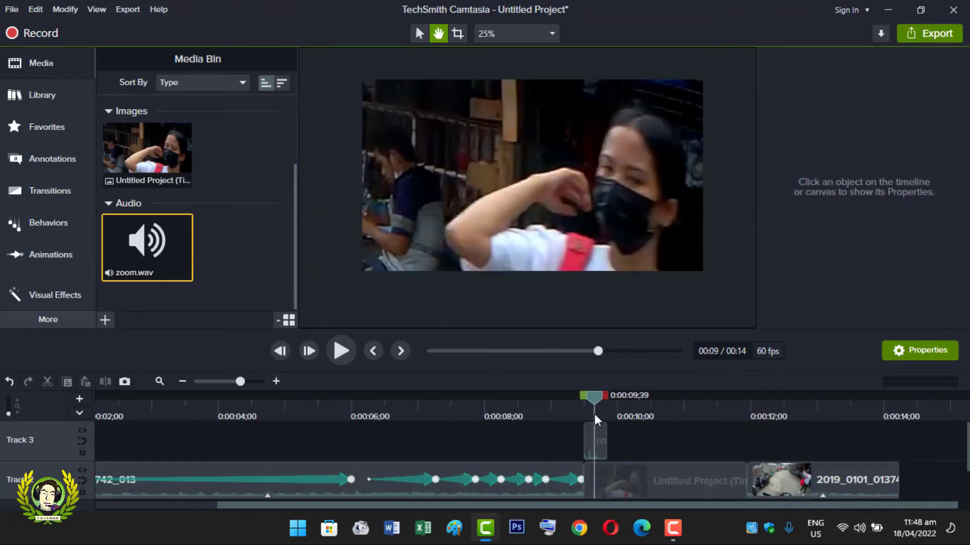
click(347, 357)
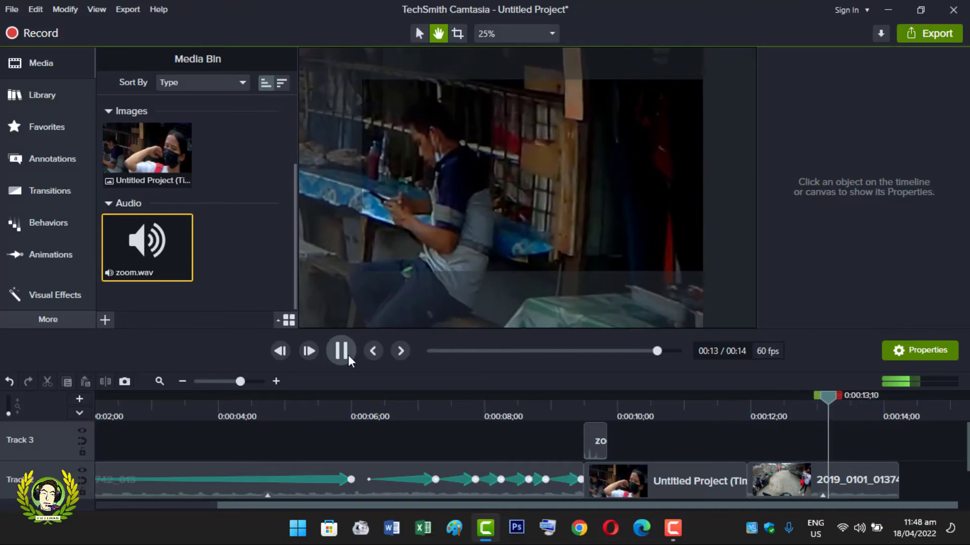
click(580, 404)
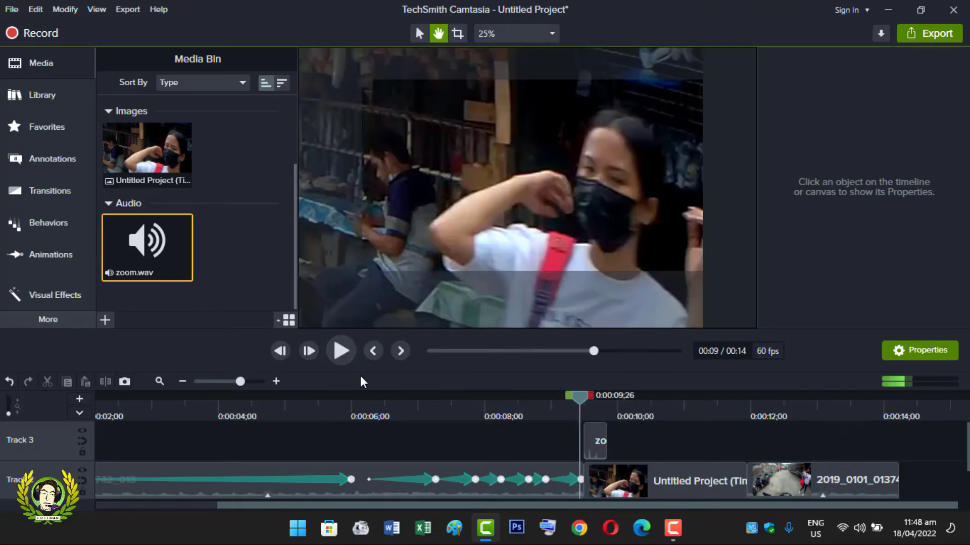
click(346, 354)
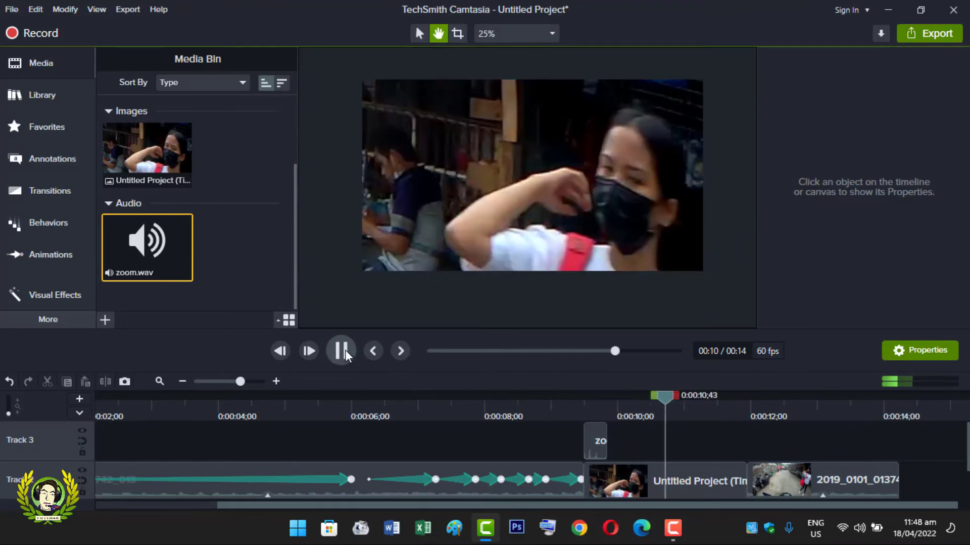
click(345, 354)
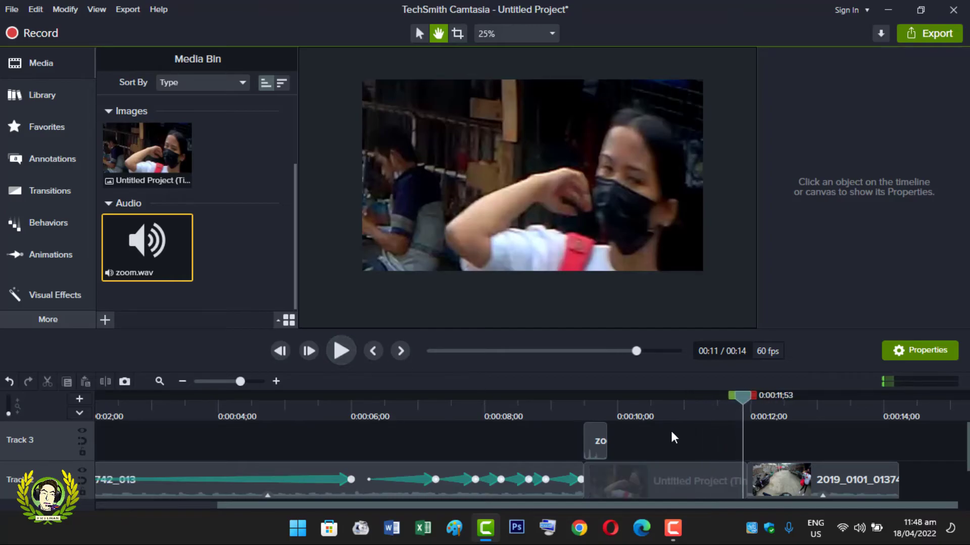
- Enlarge the still image to 225% scale and reposition it at X -720, Y 130 on the canvas
click(640, 405)
click(680, 490)
scroll(572, 204, down, 1)
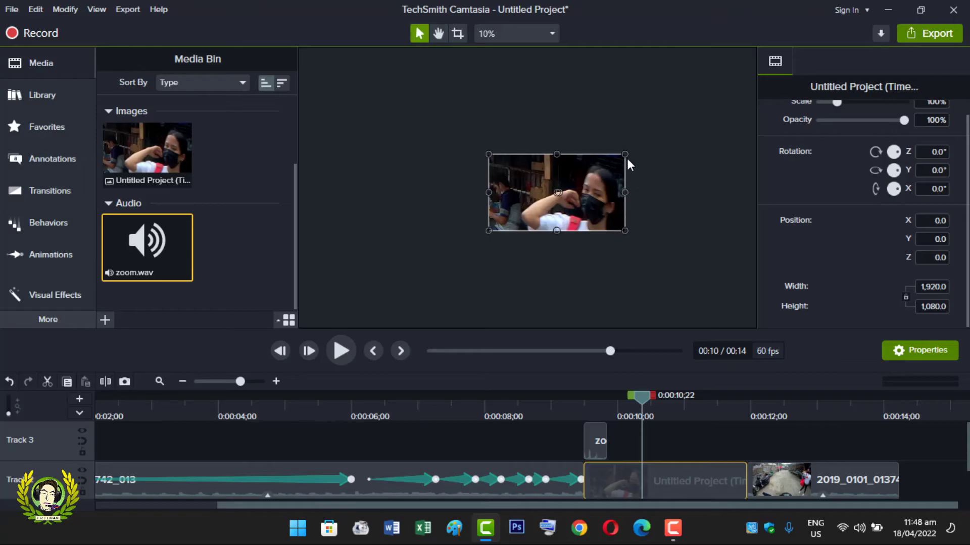
drag(626, 152, 714, 104)
drag(682, 202, 631, 194)
click(573, 409)
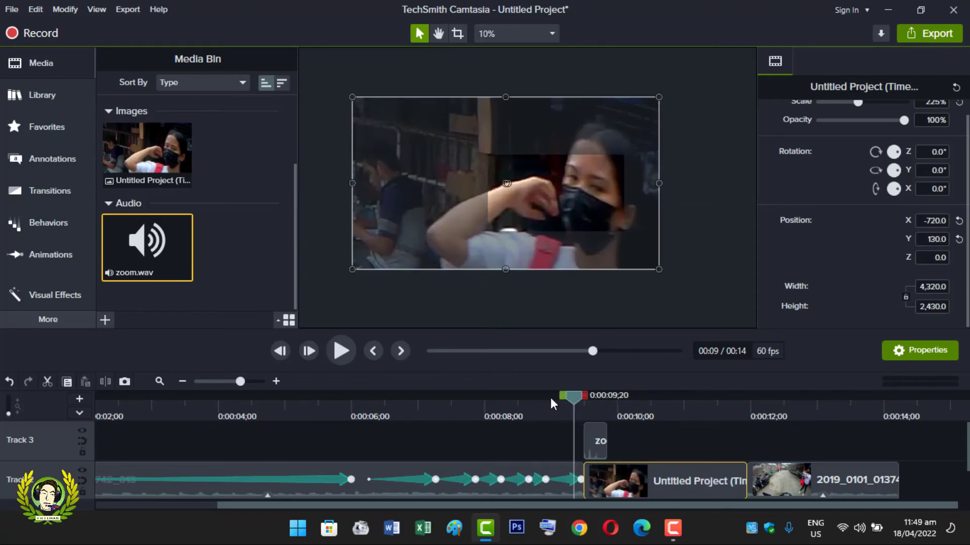